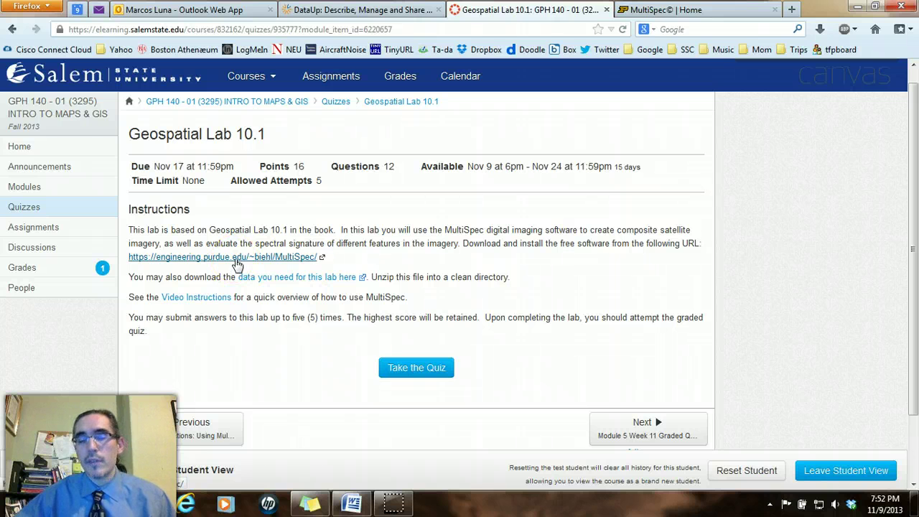
Check the MultiSpec site's Download options, then go back to the Geospatial Lab 10.1 instructions.
left_click(700, 15)
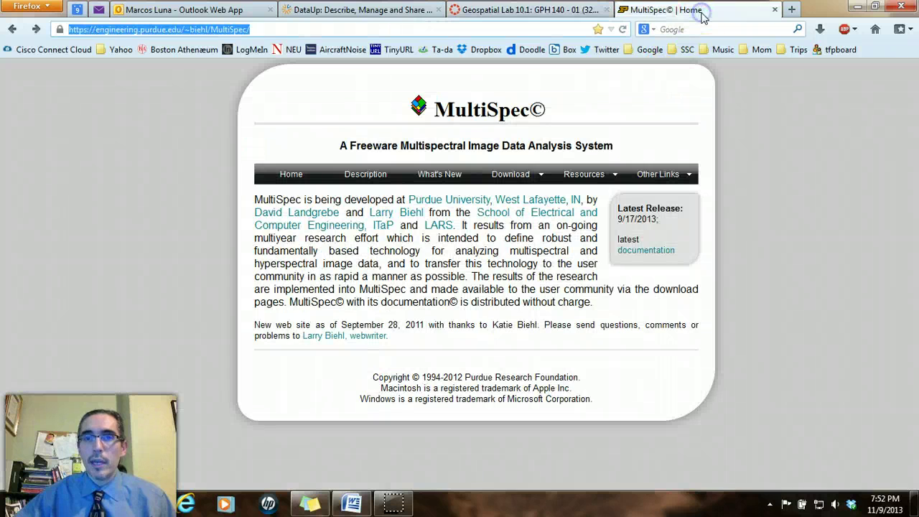
left_click(545, 178)
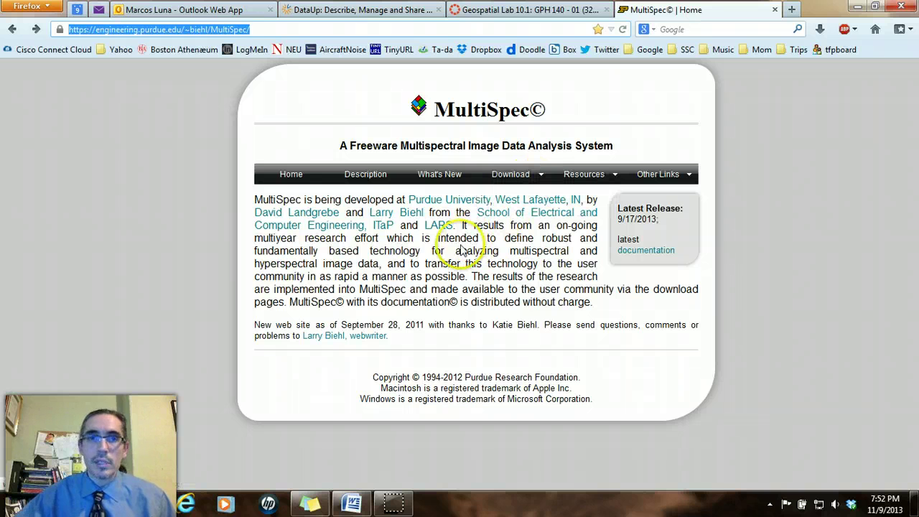
left_click(520, 12)
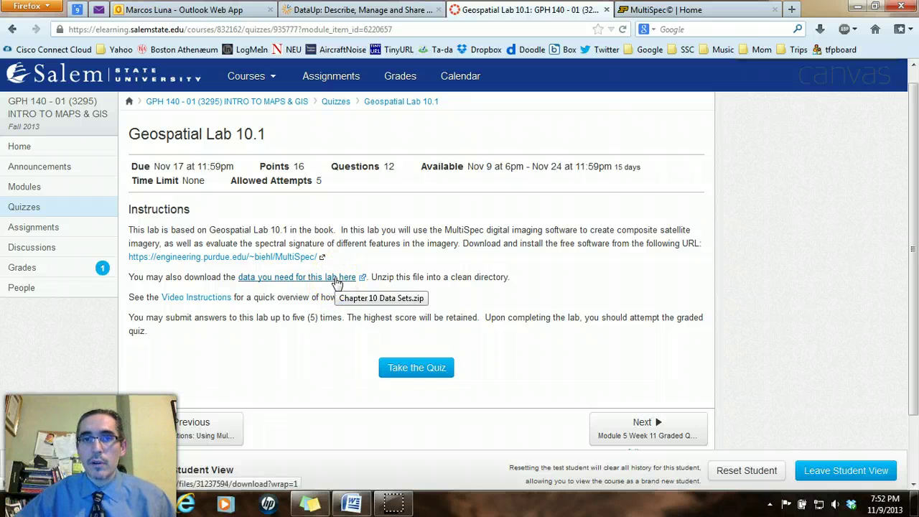
Download Chapter 10 Data Sets.zip from the lab's data link.
left_click(329, 282)
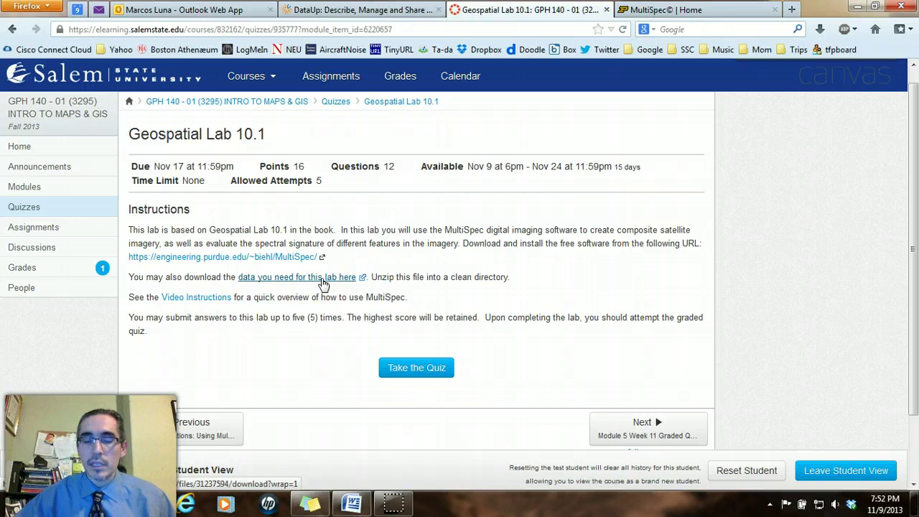
Bring the Chapter10 data folder forward, then switch to the Downloads MultiSpecWin32z folder.
mouse_move(70, 504)
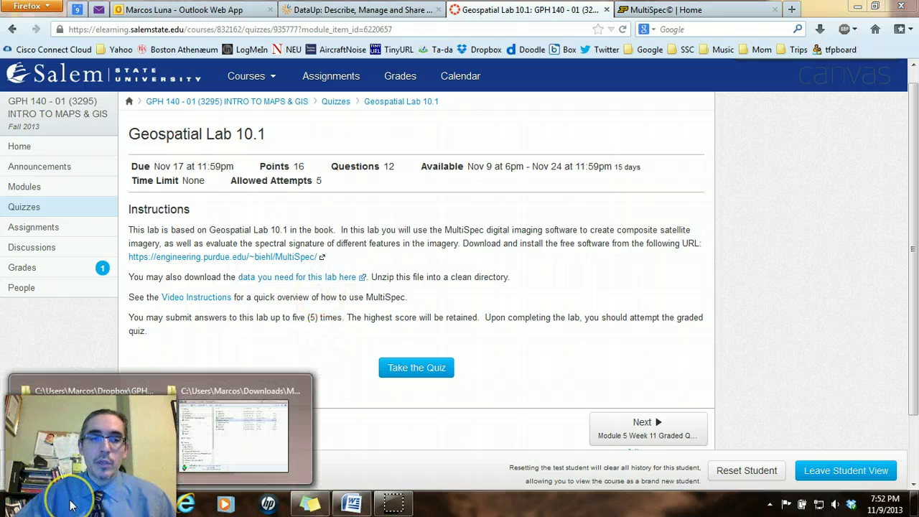
left_click(83, 391)
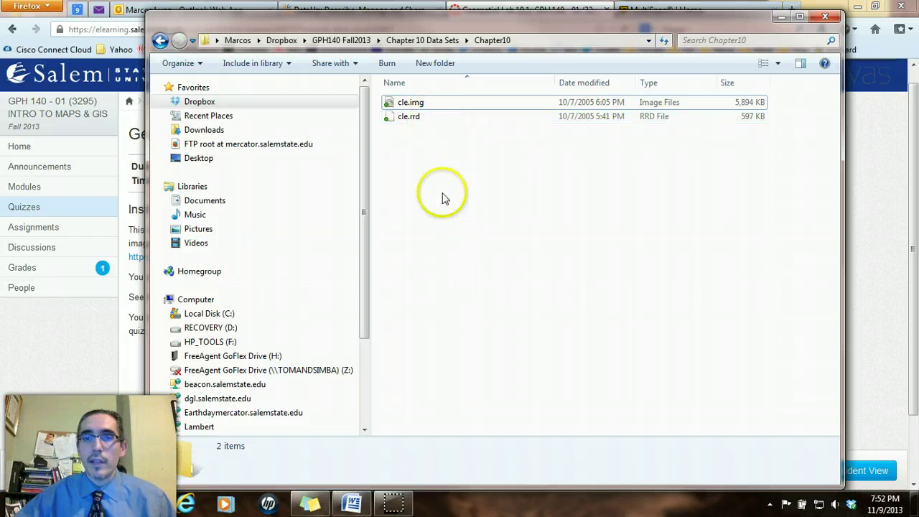
left_click(64, 507)
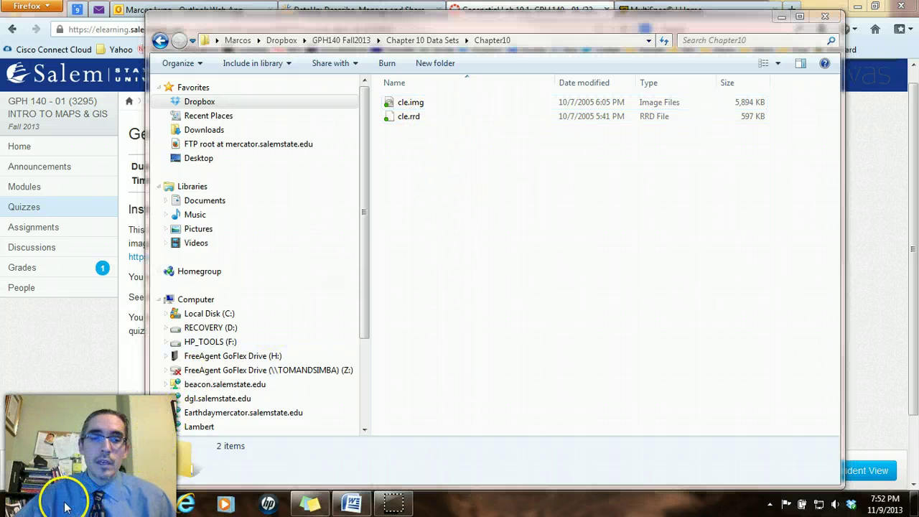
left_click(222, 440)
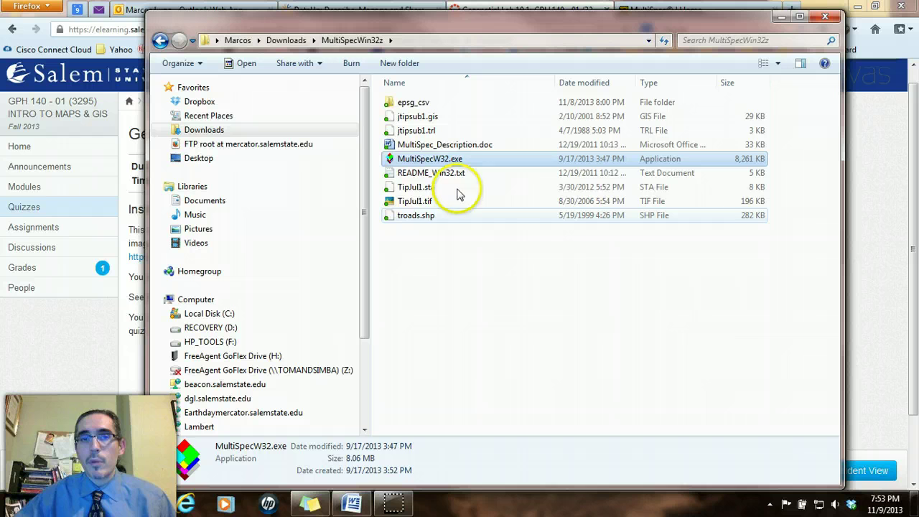
Launch MultiSpecW32.exe maximized and open cle.img from the Chapter10 folder.
double_click(445, 162)
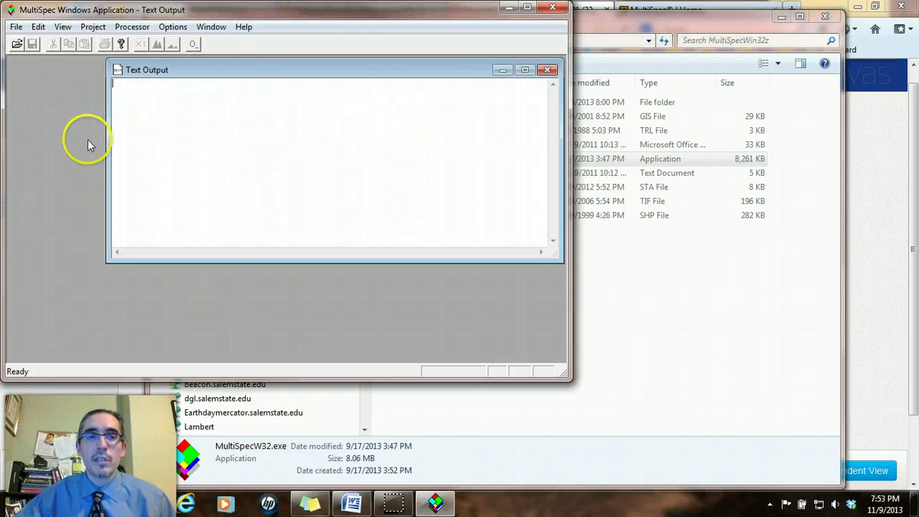
double_click(247, 11)
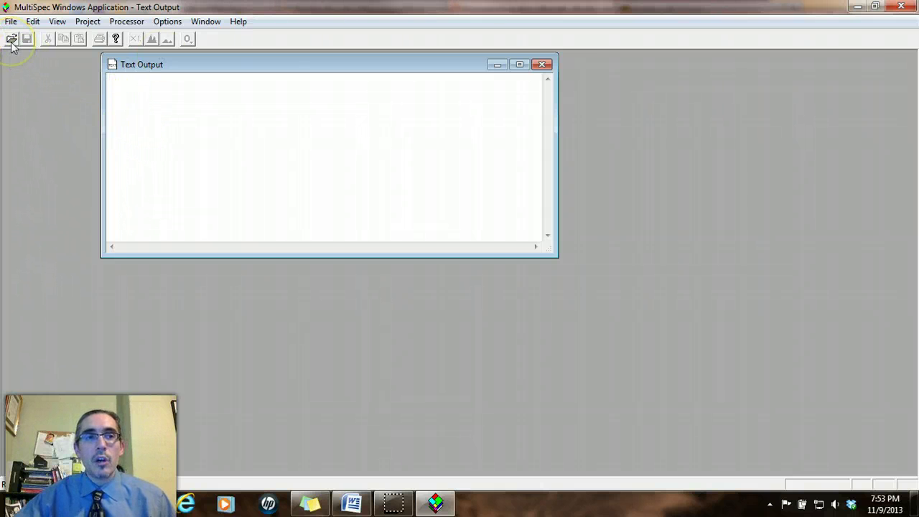
left_click(11, 39)
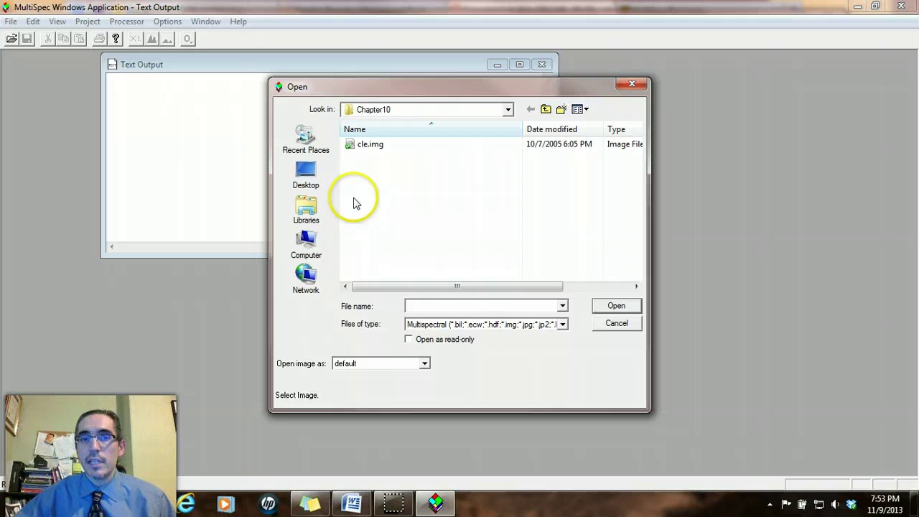
left_click(372, 146)
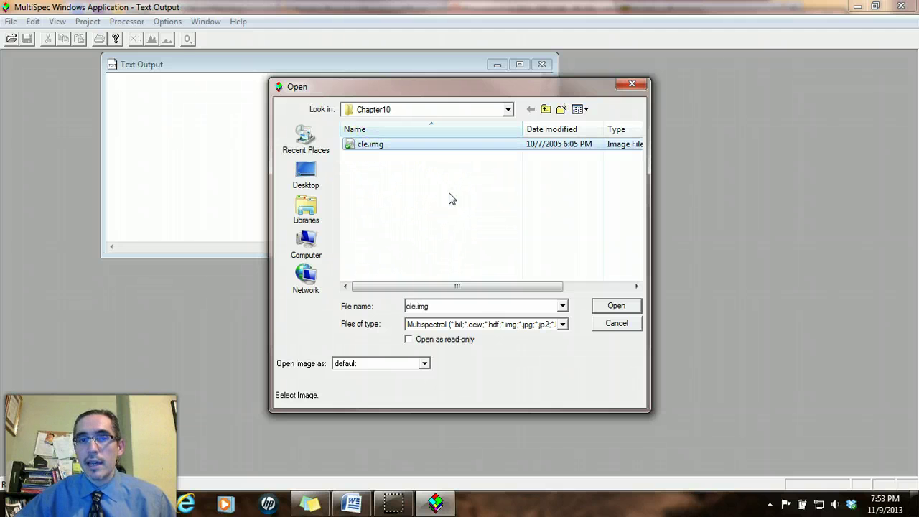
left_click(617, 306)
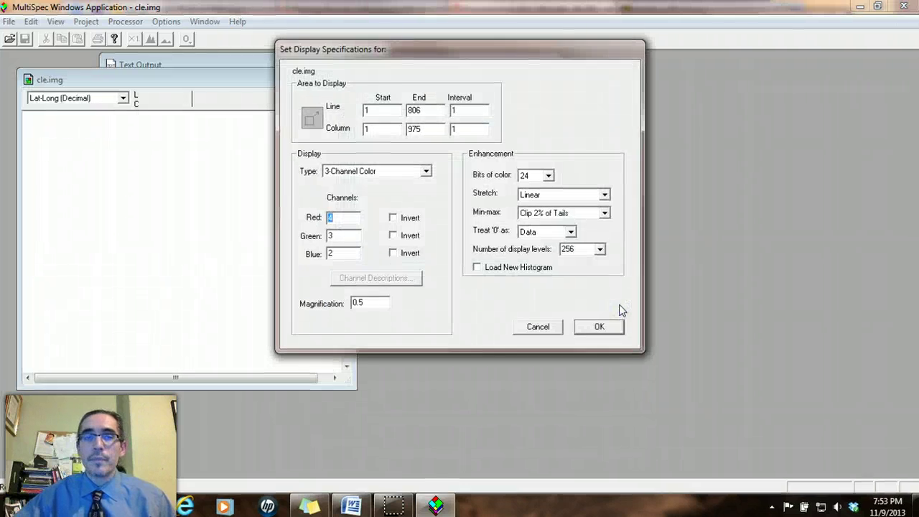
left_click(622, 178)
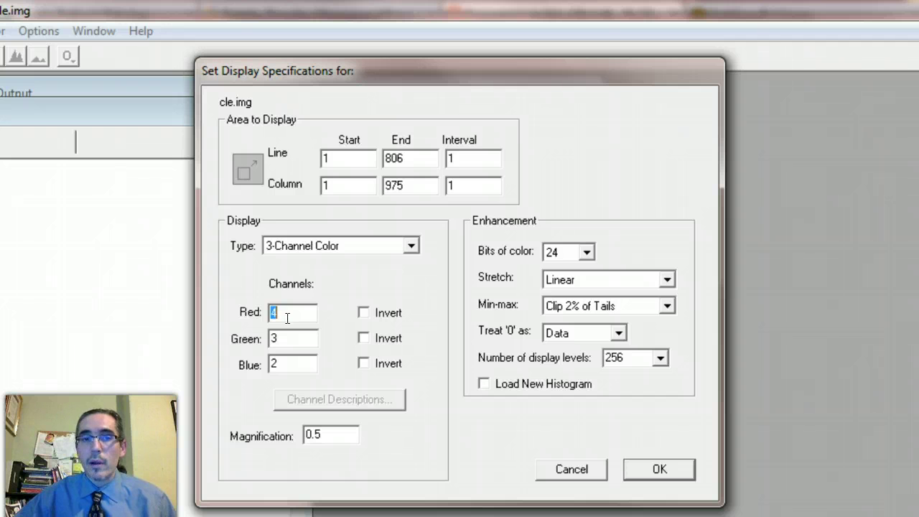
double_click(301, 317)
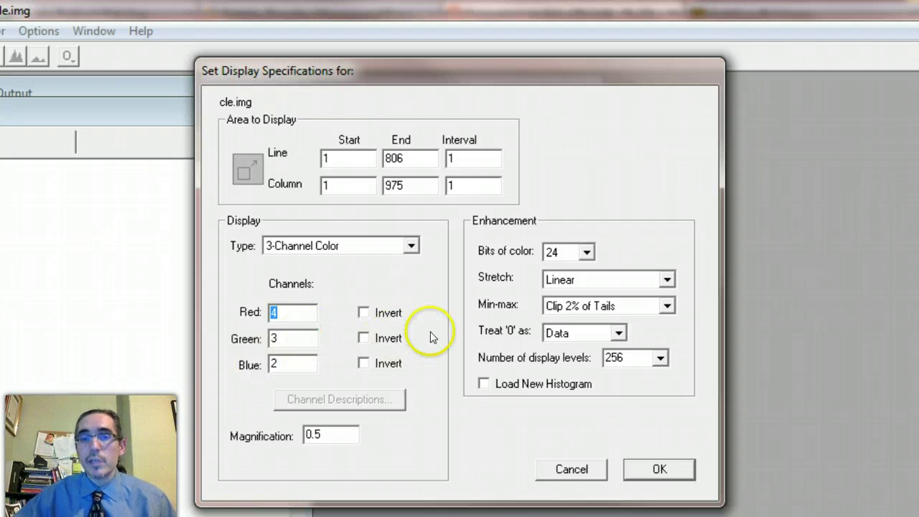
Change the cle.img display type to 1-Channel Grayscale using channel 4.
left_click(410, 247)
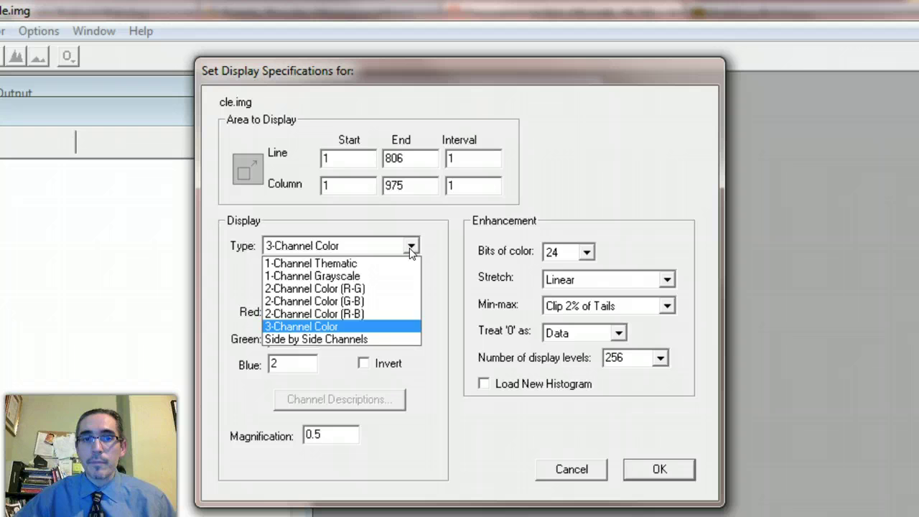
left_click(362, 279)
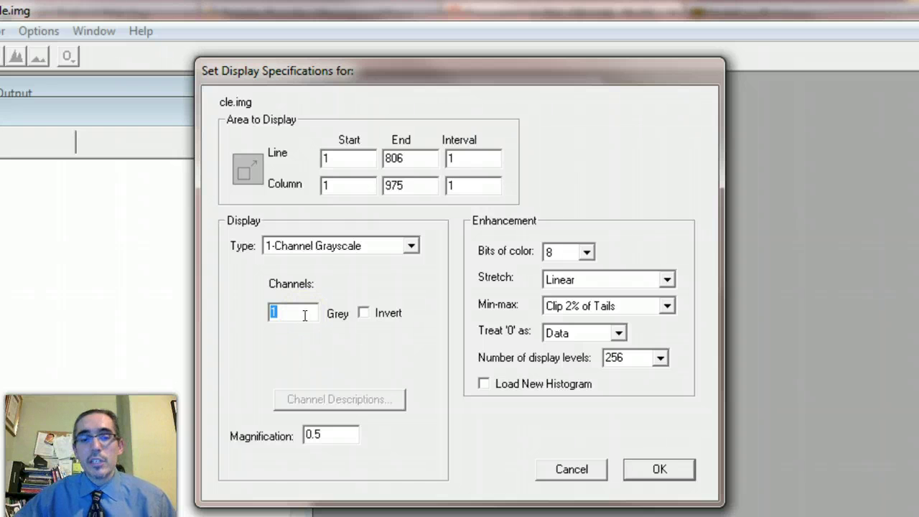
type("4")
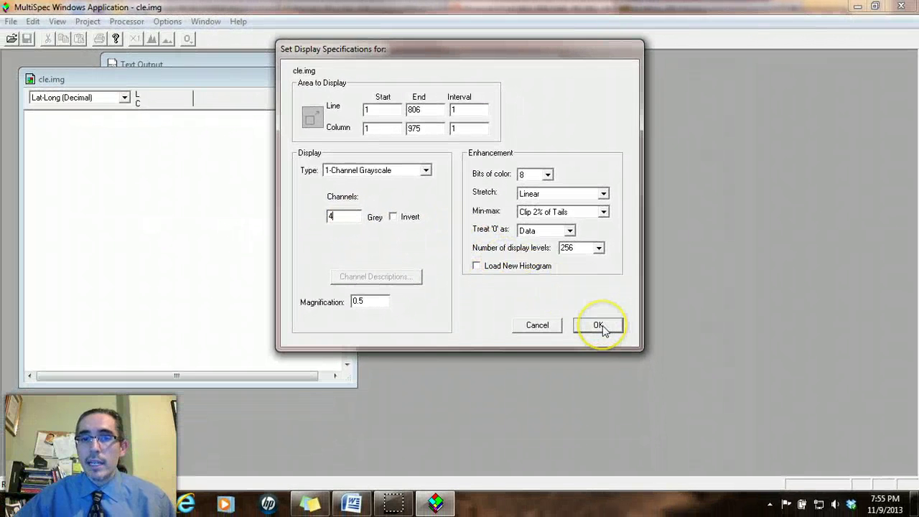
Apply the grayscale channel 4 display, maximize the image window, and try zoom levels x1 and x2.0.
left_click(598, 325)
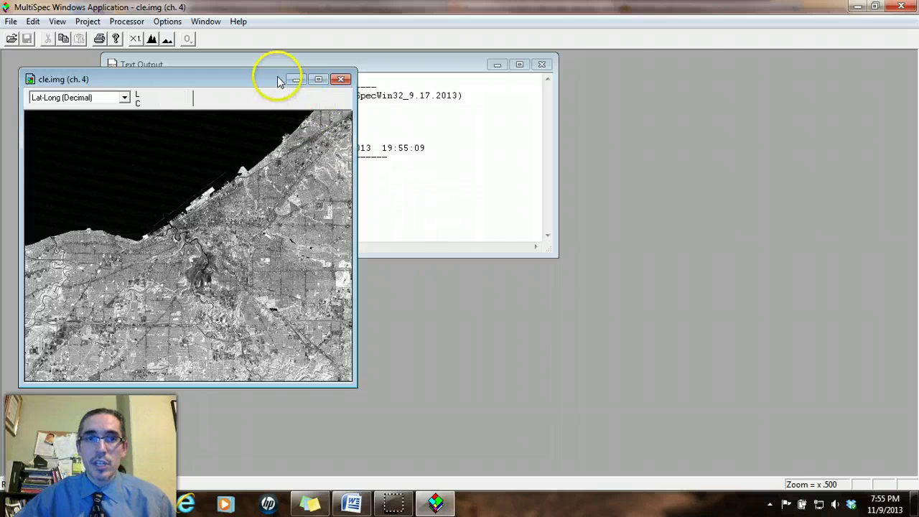
left_click_drag(277, 77, 287, 71)
double_click(269, 71)
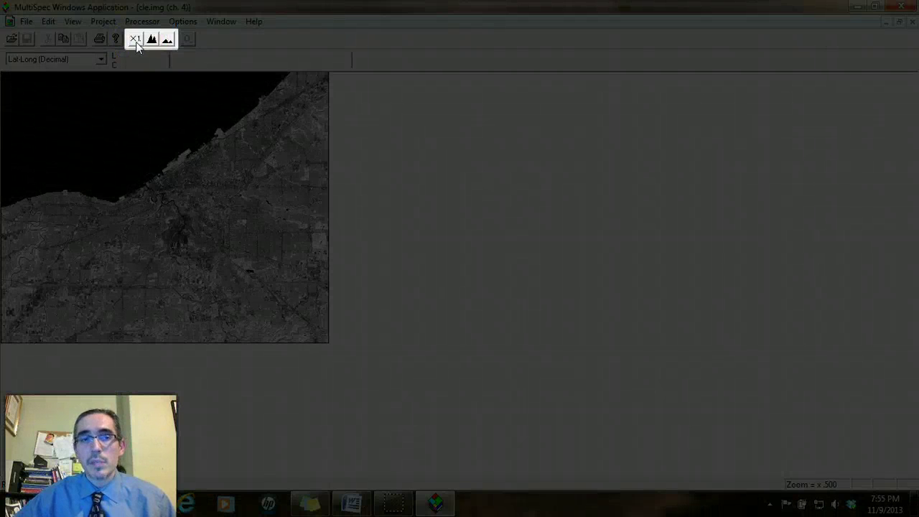
left_click(137, 43)
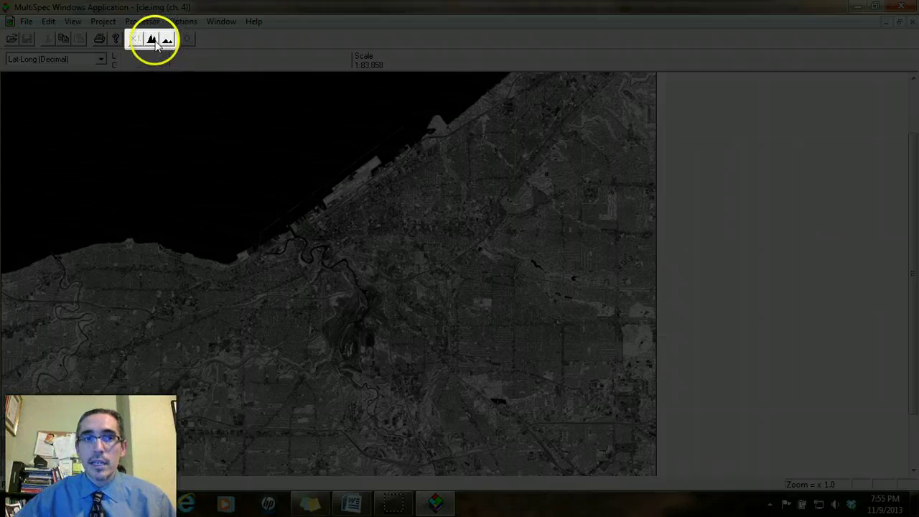
left_click(153, 40)
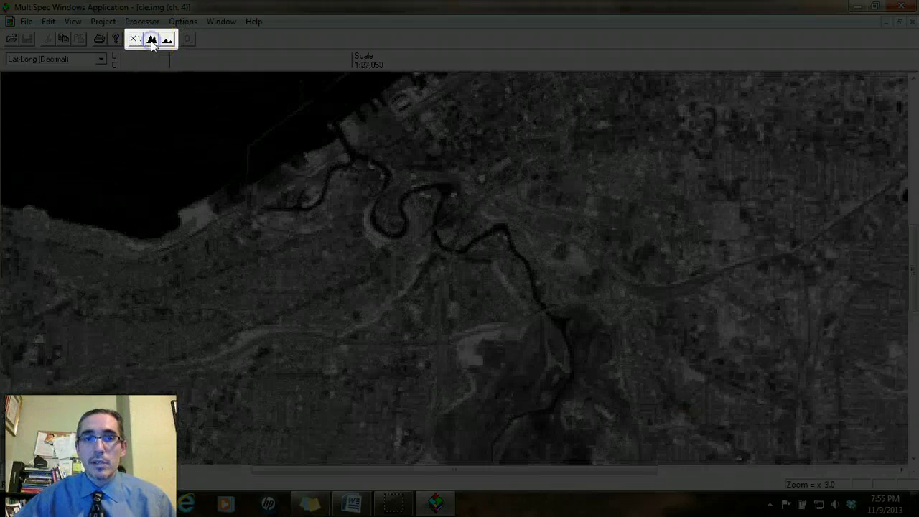
left_click(152, 40)
left_click(167, 40)
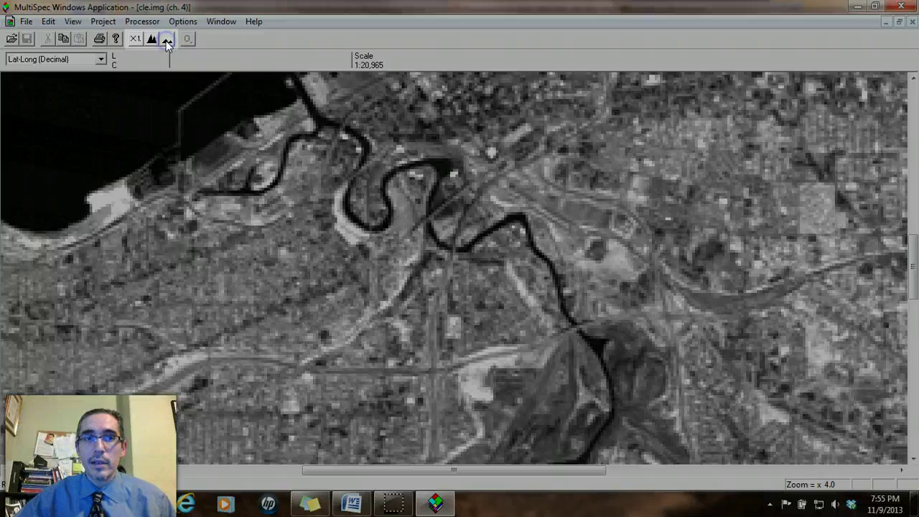
left_click(167, 40)
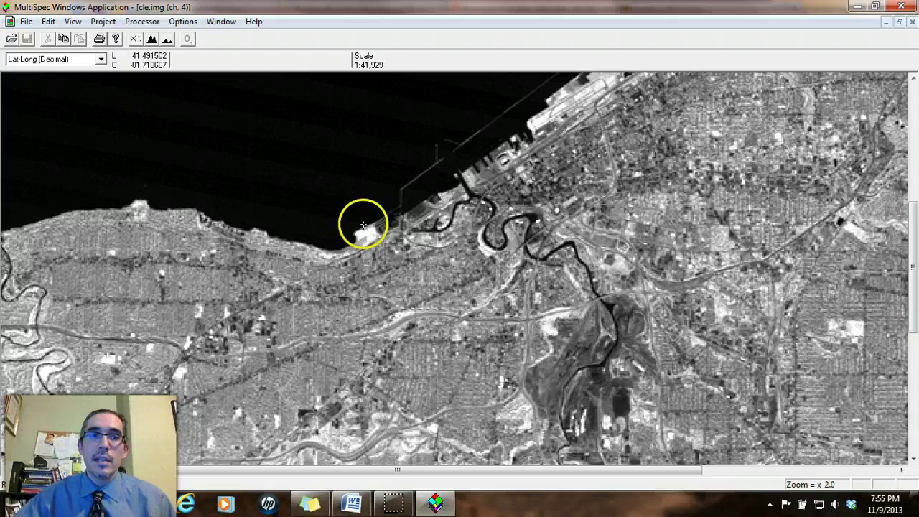
Zoom in to x53 to inspect individual pixels, then return to the full x1 scene.
left_click(155, 39)
left_click(155, 39)
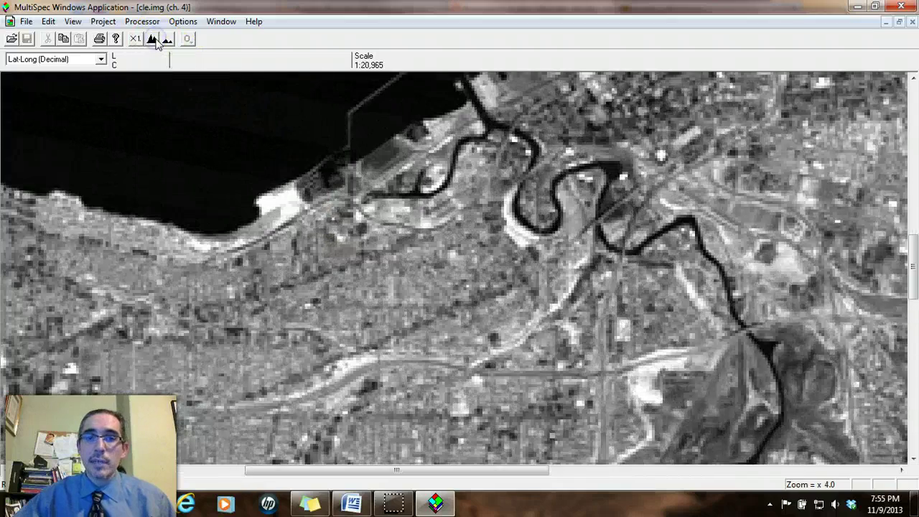
left_click(155, 39)
left_click(155, 40)
left_click(156, 40)
left_click(155, 40)
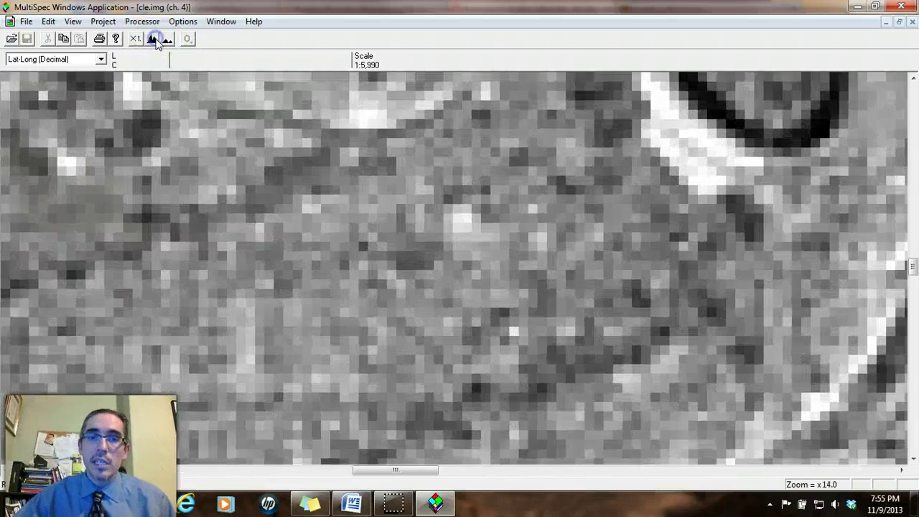
left_click(155, 40)
left_click(155, 39)
left_click(155, 39)
left_click(155, 39)
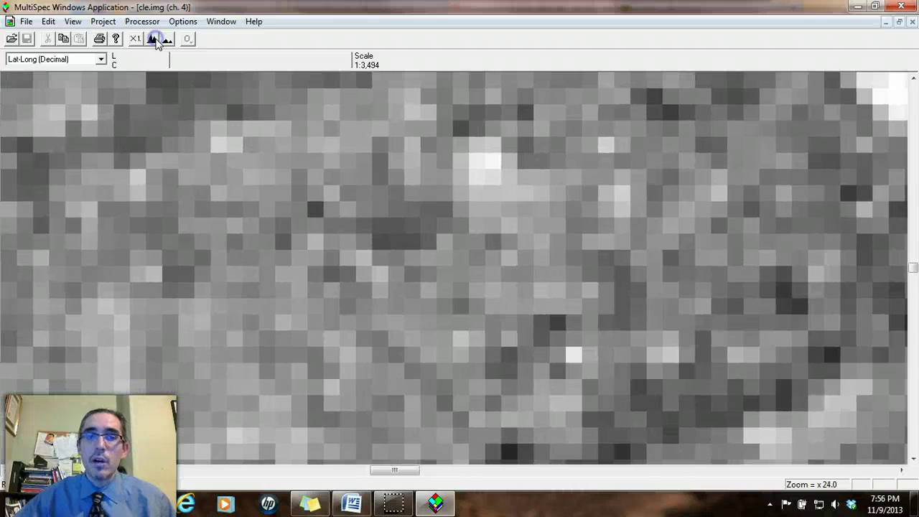
left_click(155, 40)
left_click(155, 40)
left_click(155, 39)
left_click(155, 40)
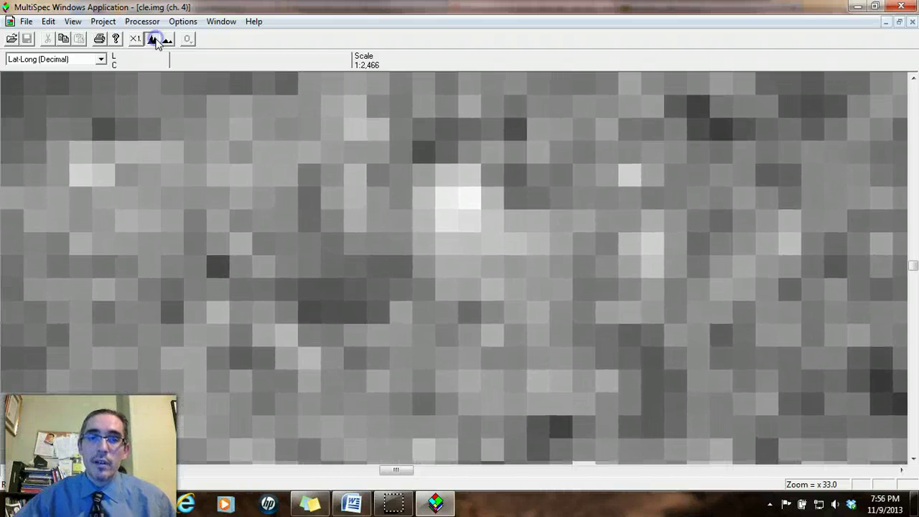
left_click(155, 40)
left_click(155, 40)
left_click(155, 39)
left_click(155, 39)
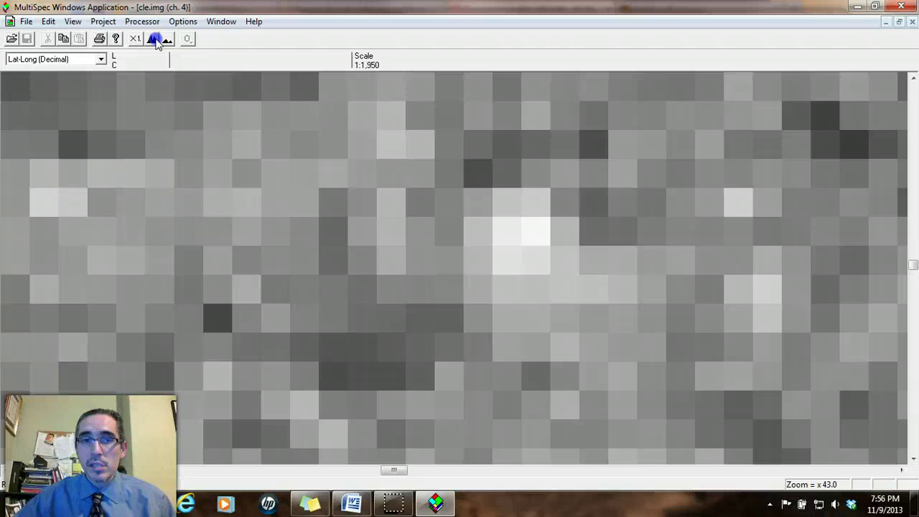
left_click(155, 40)
left_click(155, 40)
left_click(155, 39)
left_click(156, 40)
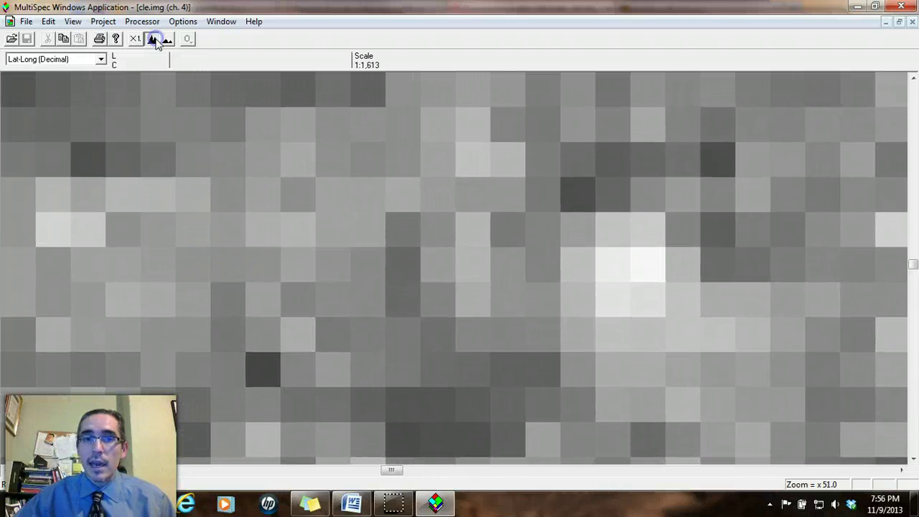
left_click(155, 40)
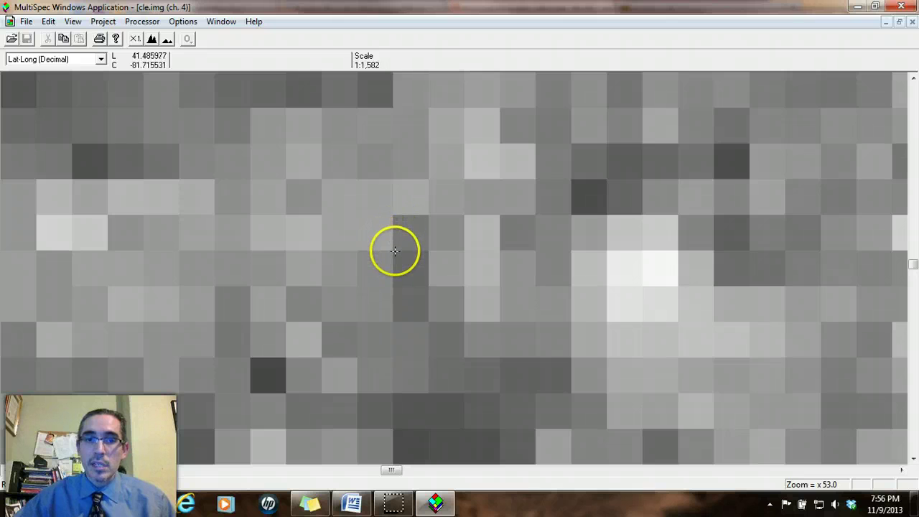
left_click(438, 248)
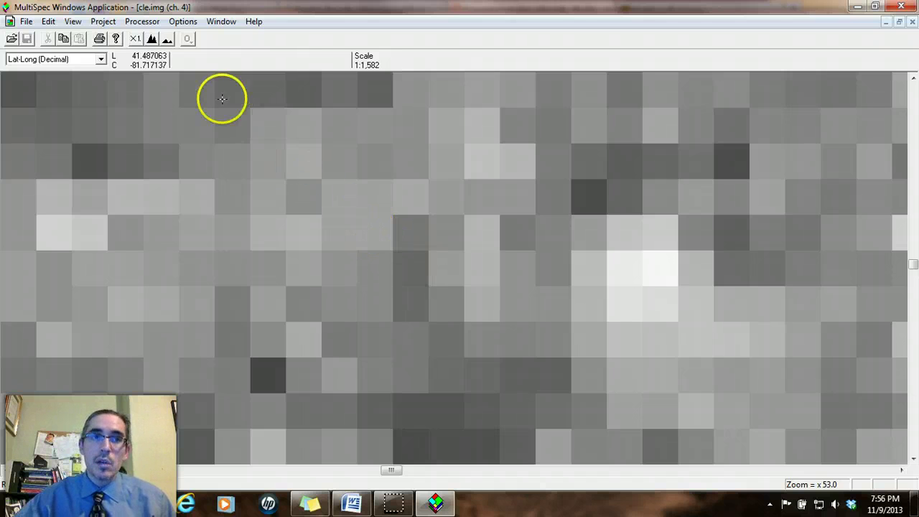
left_click(134, 39)
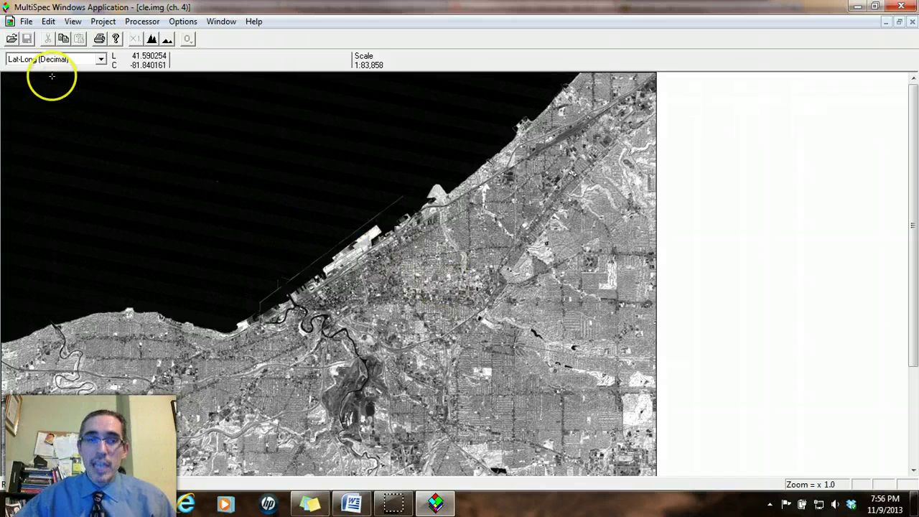
Reopen cle.img as a 3-Channel Color composite with Red 4, Green 3, Blue 2.
left_click(13, 40)
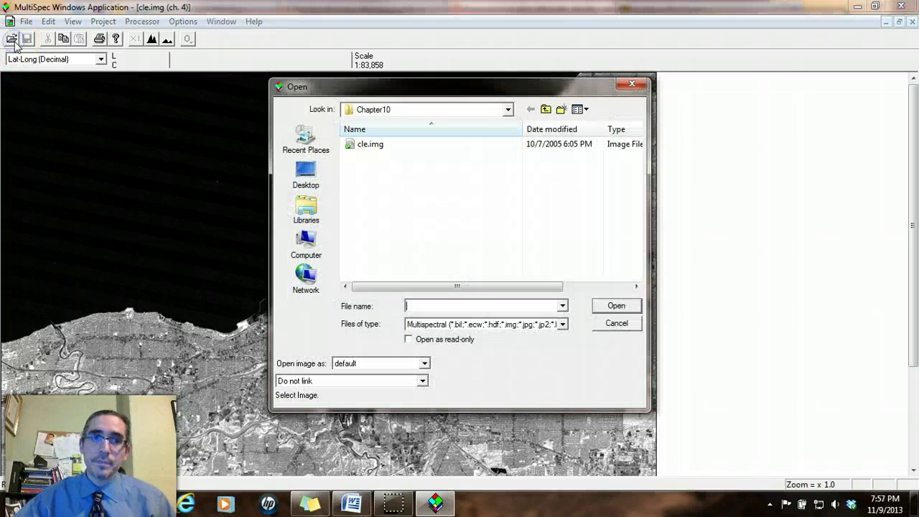
left_click(370, 147)
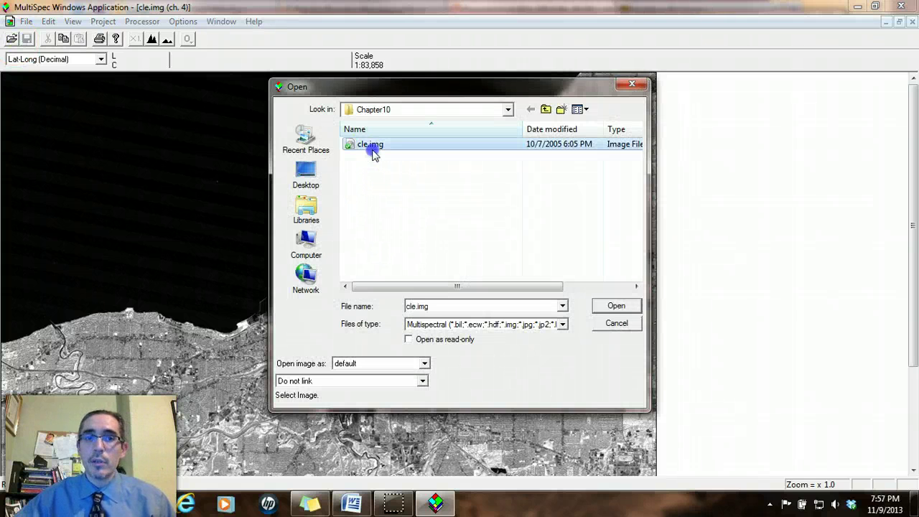
left_click(619, 306)
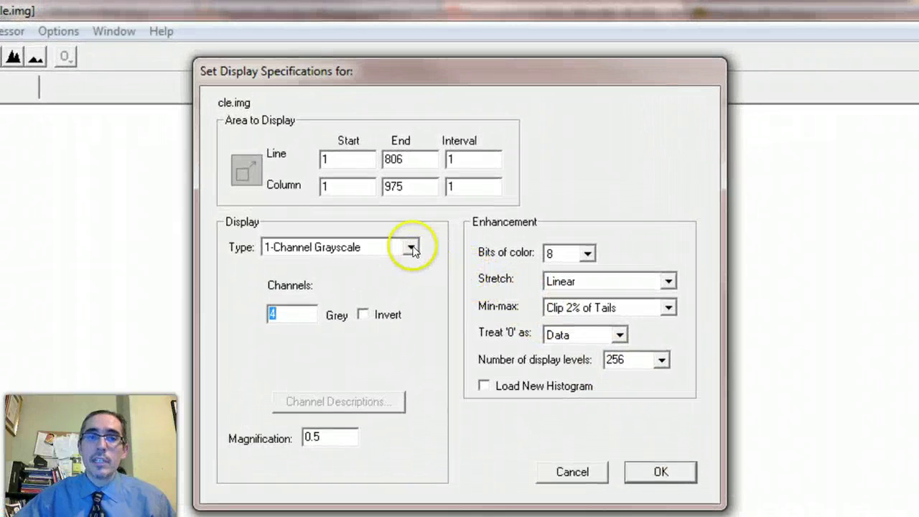
left_click(411, 248)
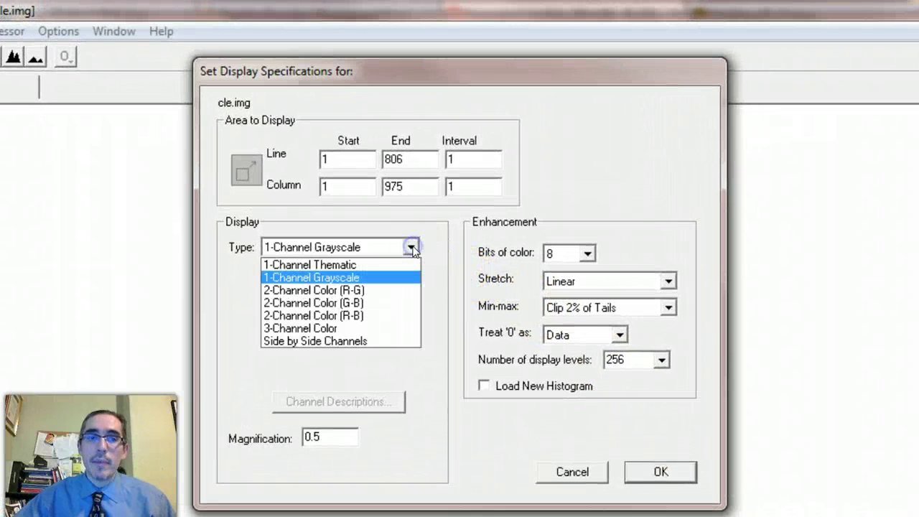
left_click(337, 328)
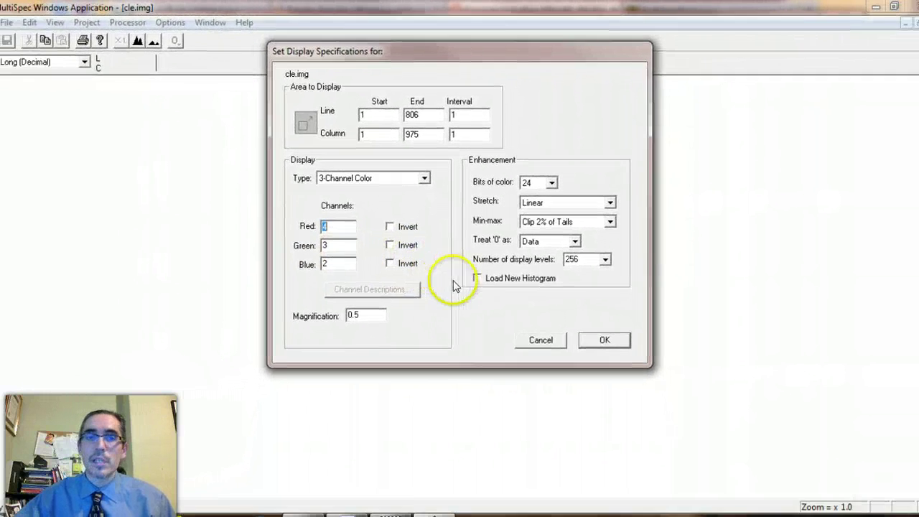
left_click(597, 326)
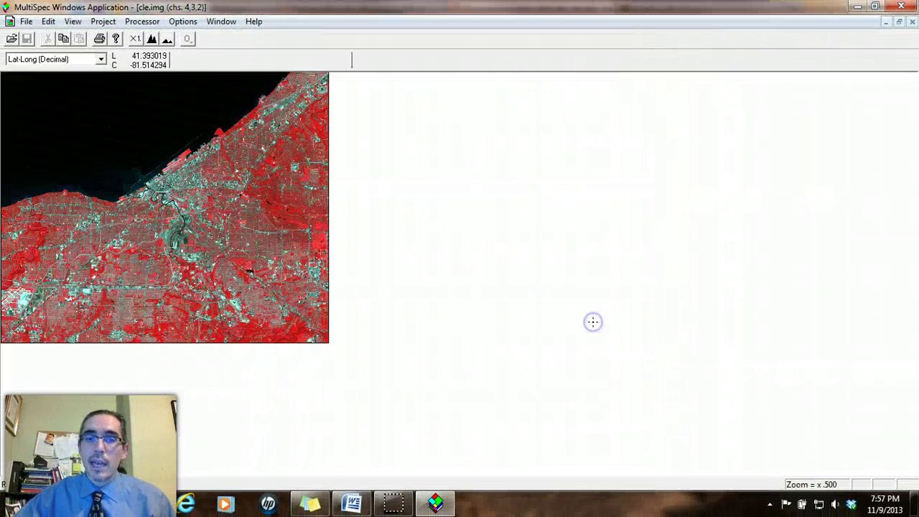
Display the 4,3,2 false-colour composite at x1 scale and drag across the image to examine it.
left_click(136, 41)
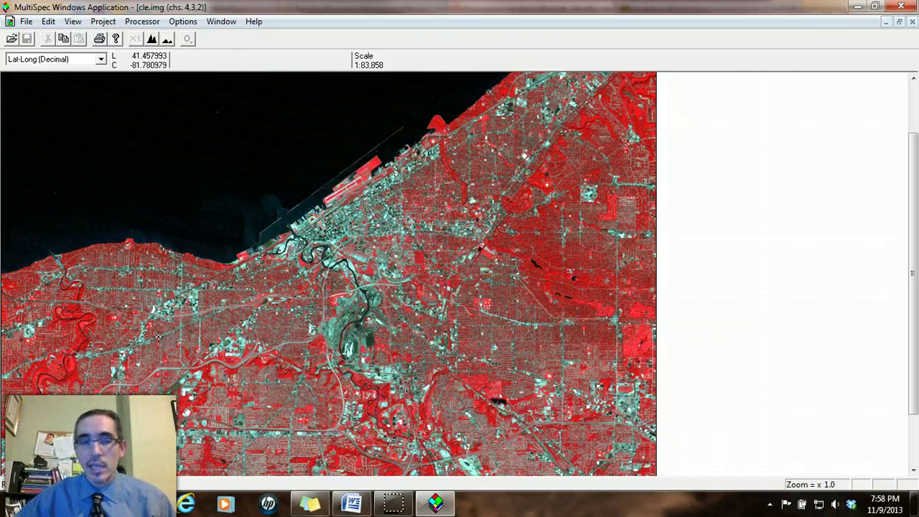
left_click(206, 357)
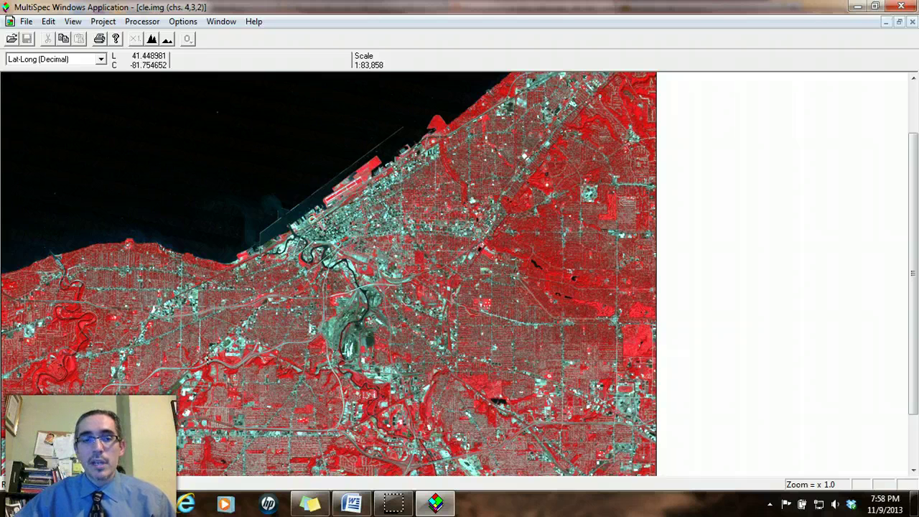
mouse_move(206, 357)
left_mouse_down()
mouse_move(117, 394)
mouse_move(92, 346)
left_mouse_up()
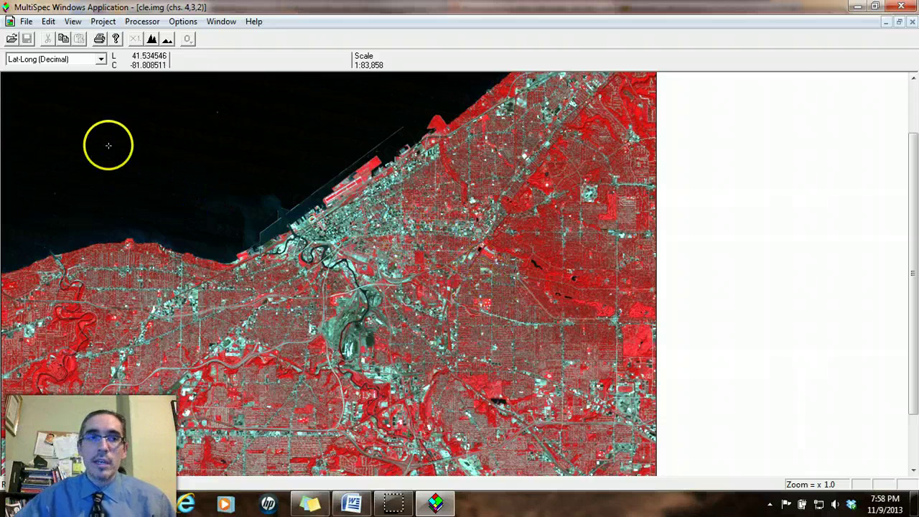
Open cle.img again with channels Red 3, Green 2, Blue 1 for natural colour.
left_click(12, 39)
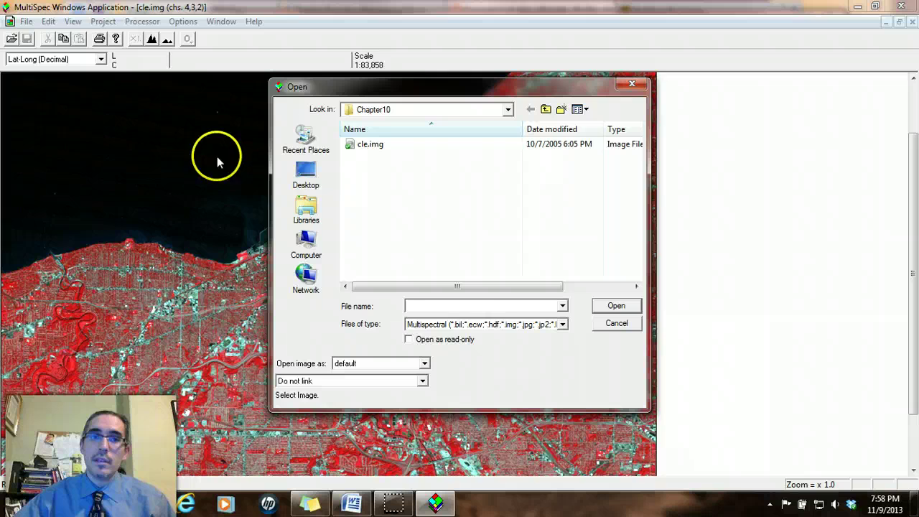
left_click(354, 145)
left_click(616, 305)
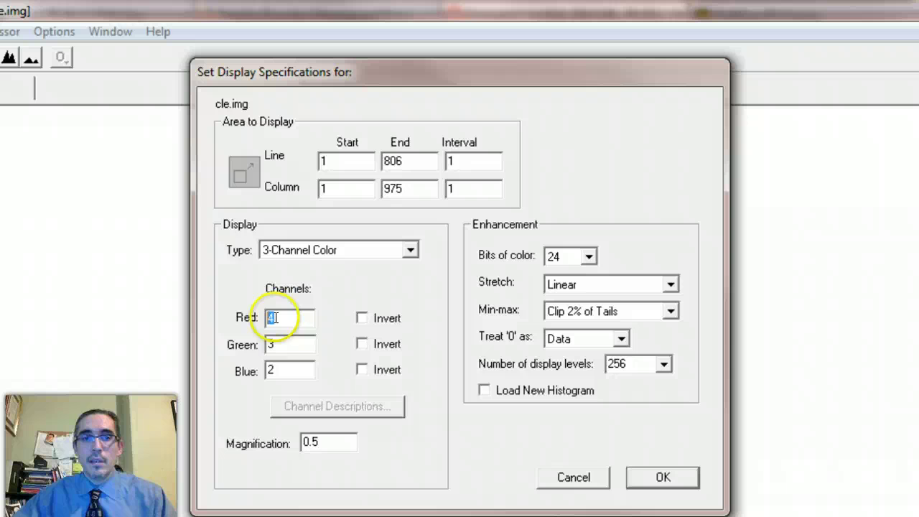
type("3")
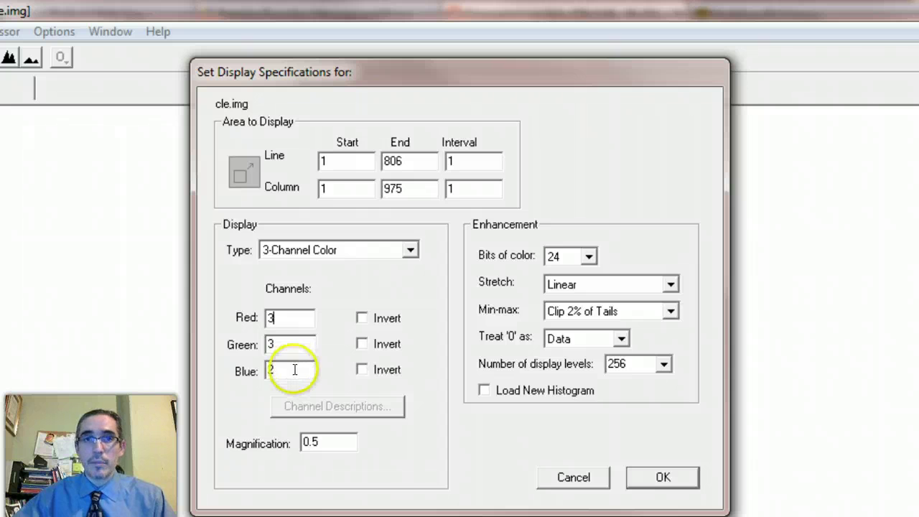
left_click_drag(291, 346, 264, 345)
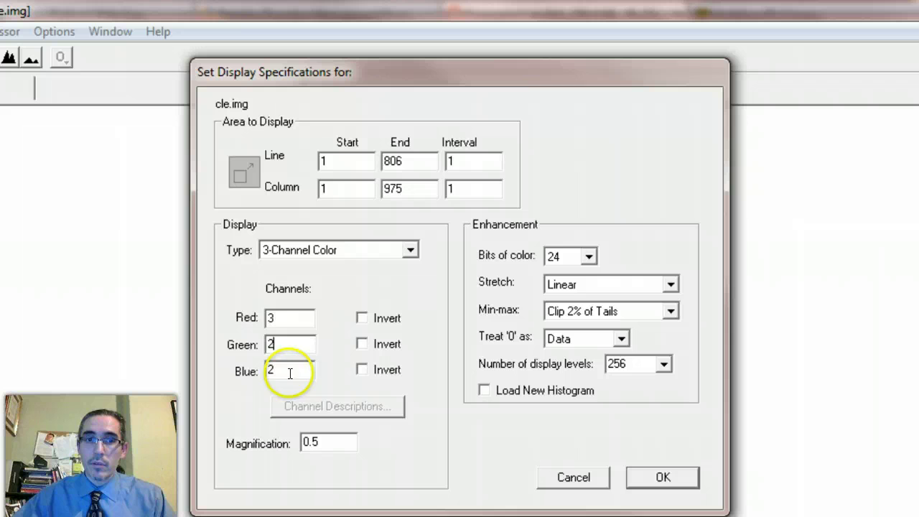
left_click_drag(290, 371, 246, 369)
type("1")
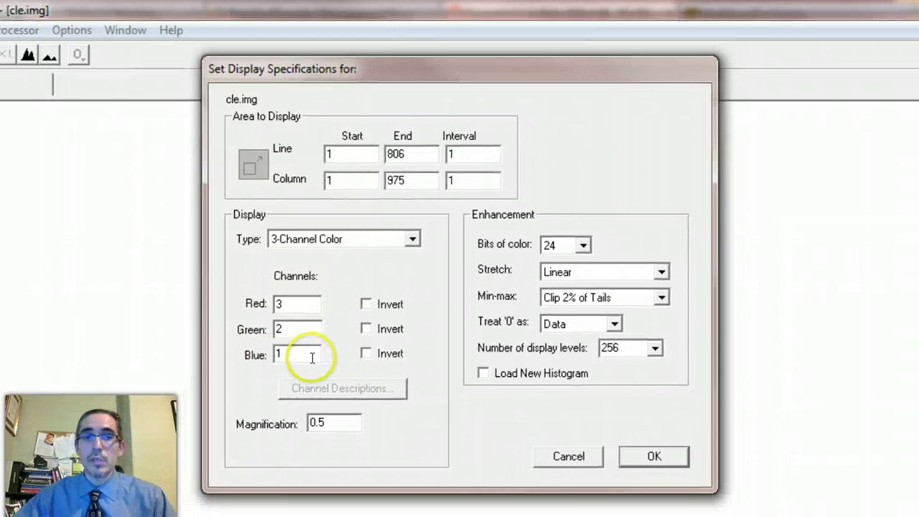
left_click(601, 346)
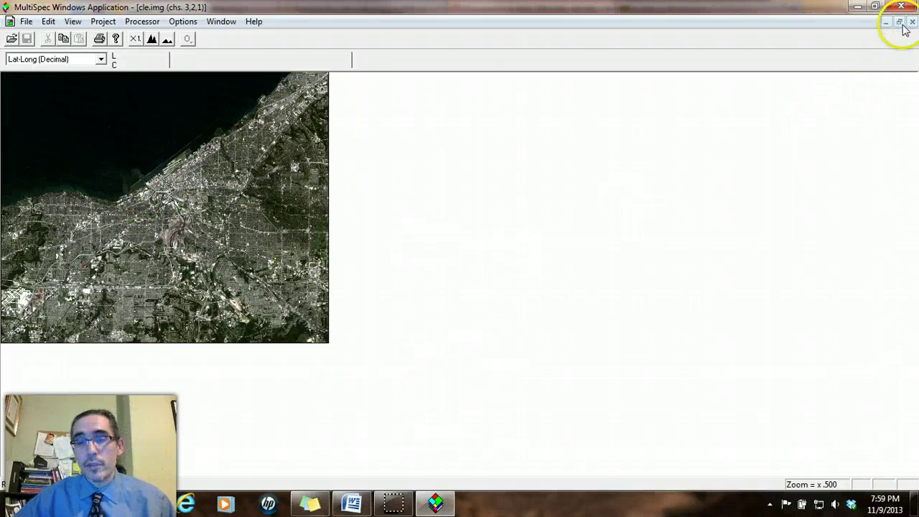
Place the enlarged 3,2,1 window at upper right and the enlarged 4,3,2 window at left.
left_click(133, 39)
left_click(718, 277)
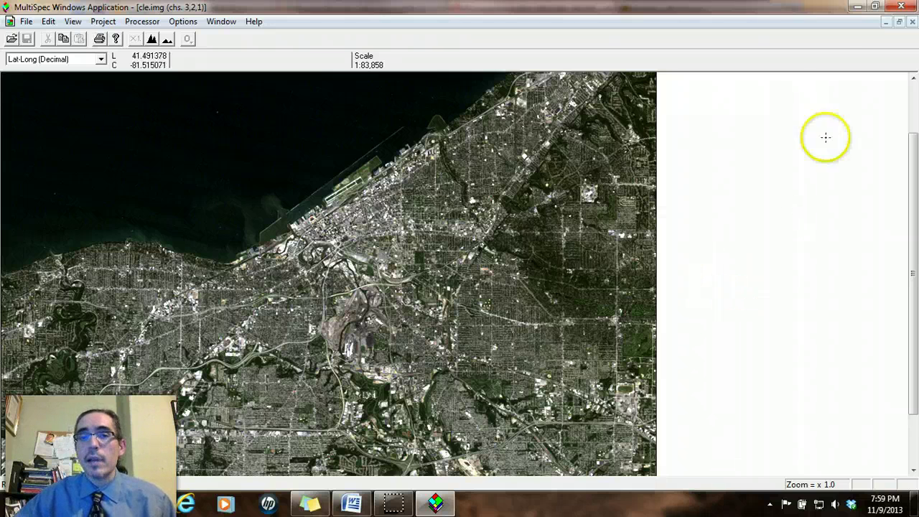
left_click(899, 22)
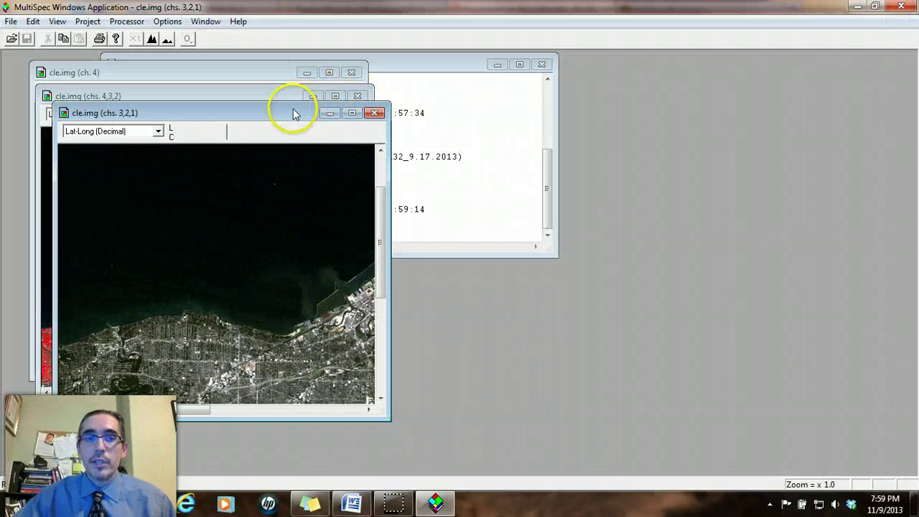
left_click_drag(287, 121, 324, 113)
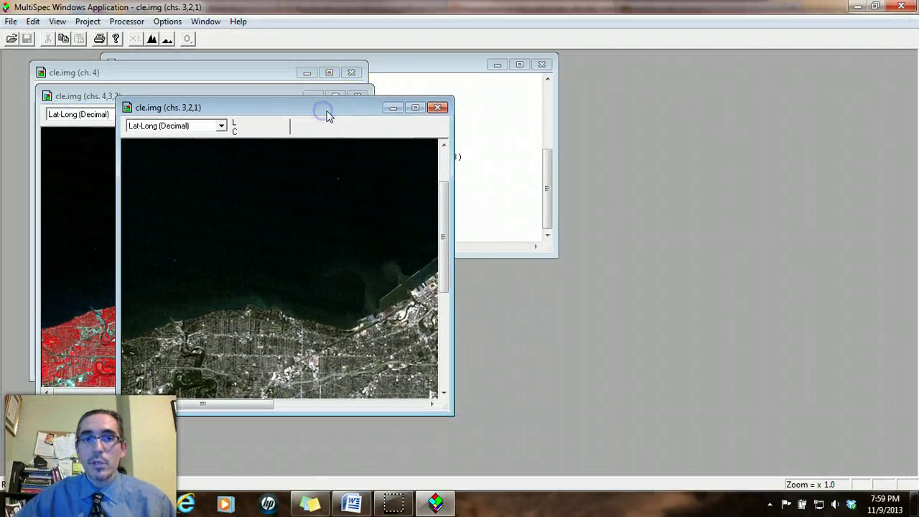
left_click(418, 111)
left_click(898, 22)
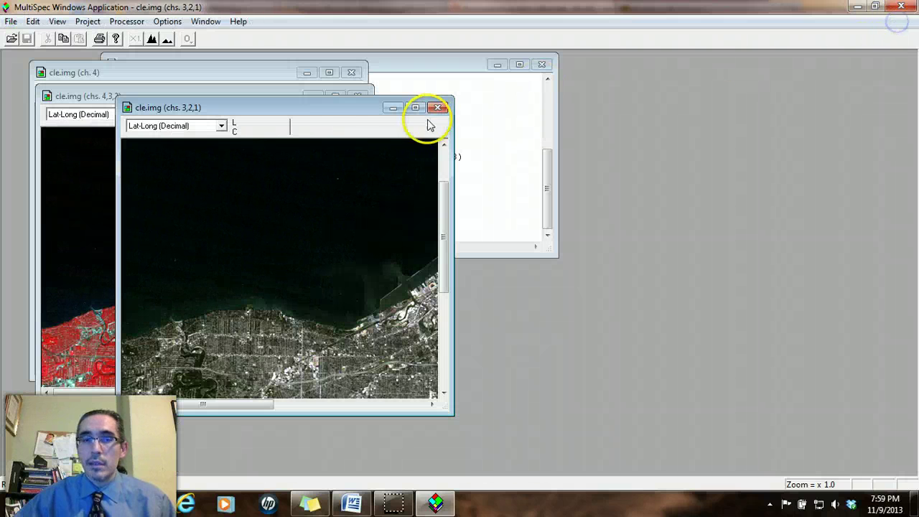
left_click_drag(343, 112, 803, 66)
left_click_drag(580, 369, 445, 472)
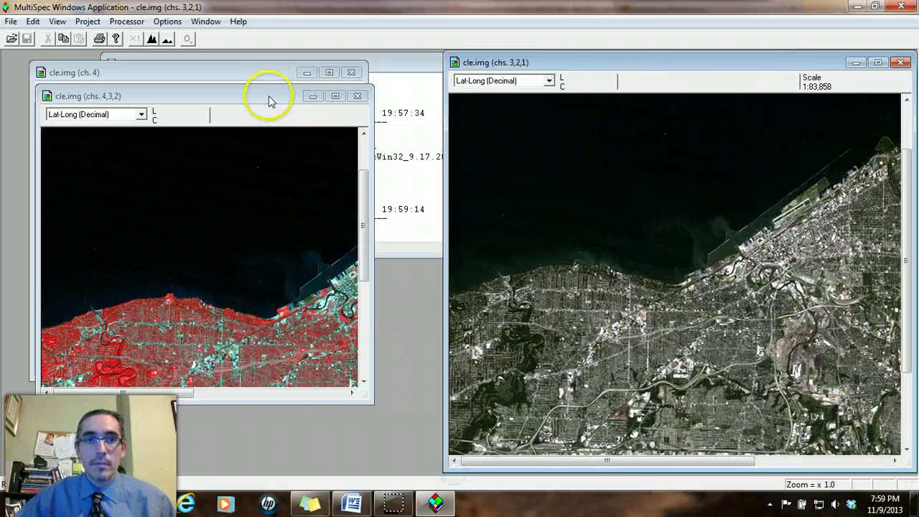
left_click_drag(266, 97, 234, 66)
left_click_drag(336, 367, 437, 468)
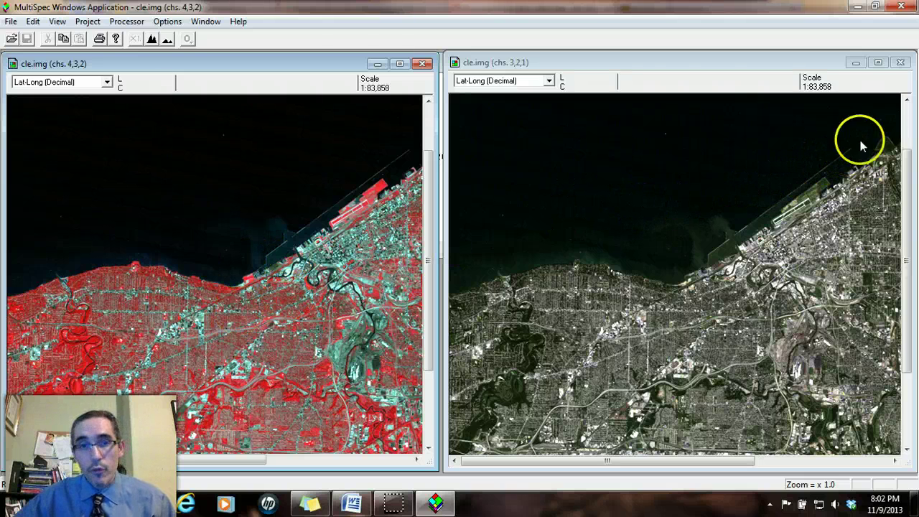
Close the chs. 3,2,1 view and place an enlarged new Selection Graph beside the 4,3,2 image.
left_click(901, 63)
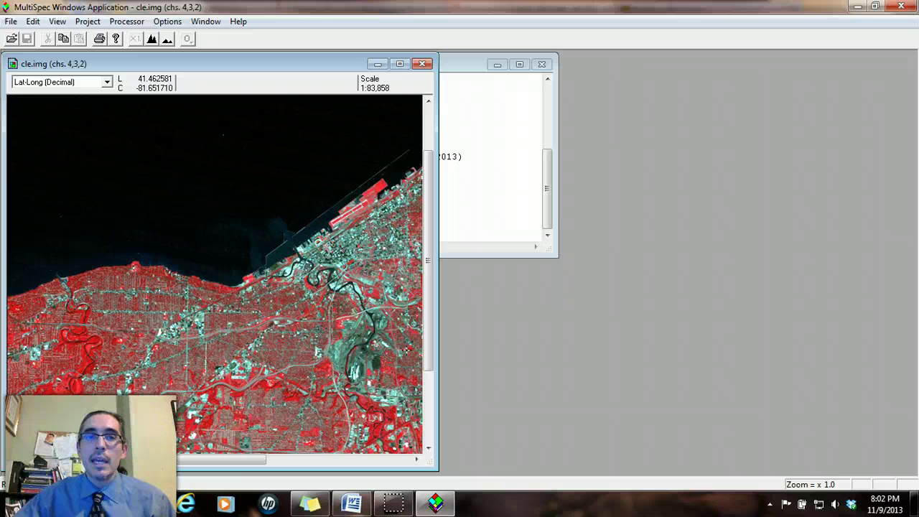
left_click(215, 24)
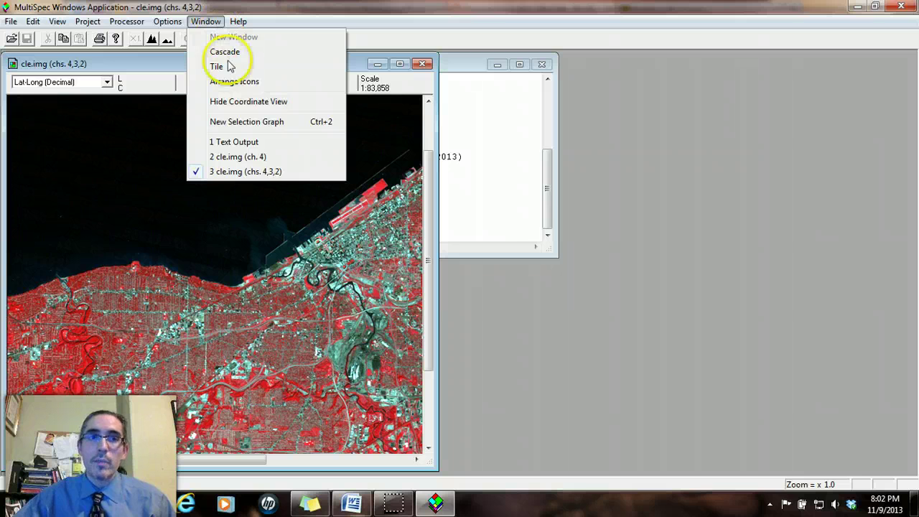
left_click(270, 121)
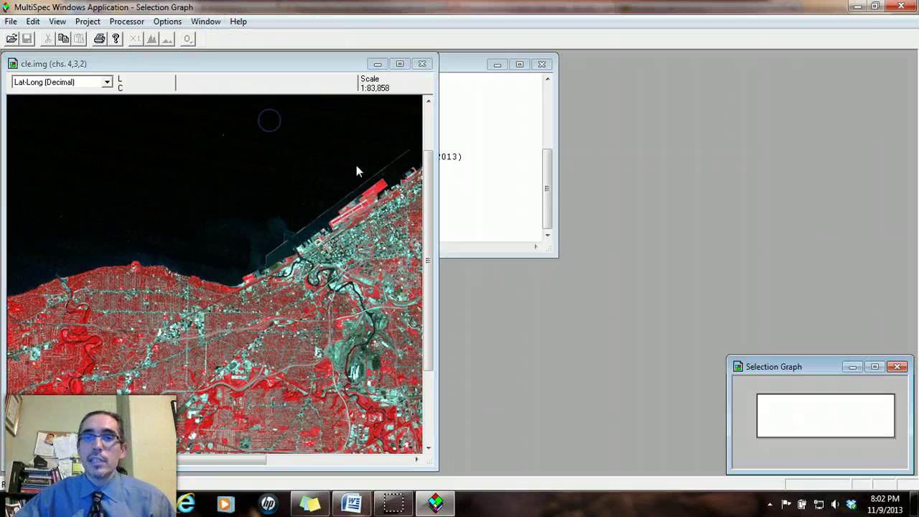
left_click_drag(790, 366, 507, 69)
left_click_drag(624, 175, 907, 470)
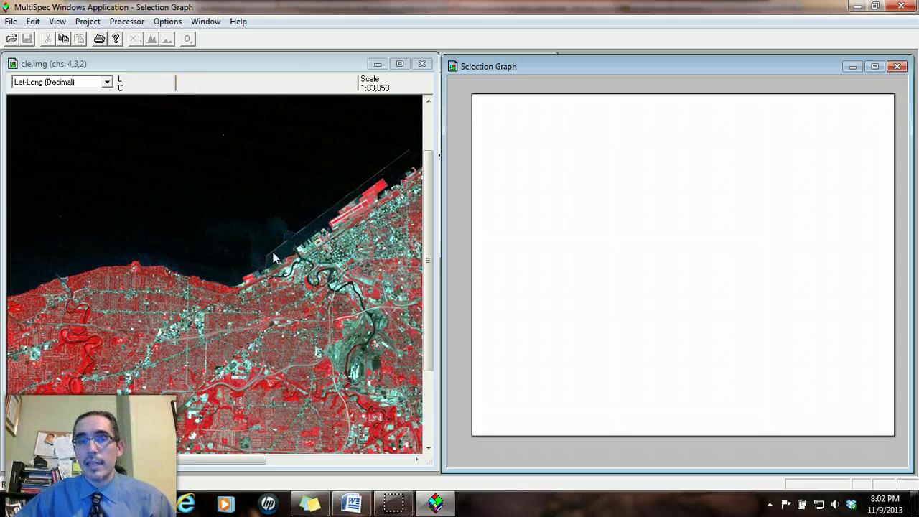
Zoom into the river meanders and graph the red vegetation pixel at line 468, column 130.
left_click(250, 240)
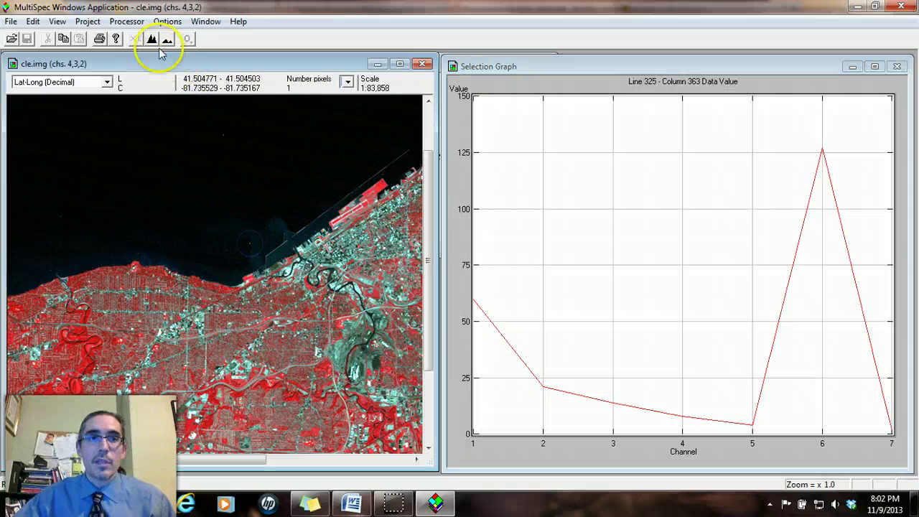
left_click(153, 39)
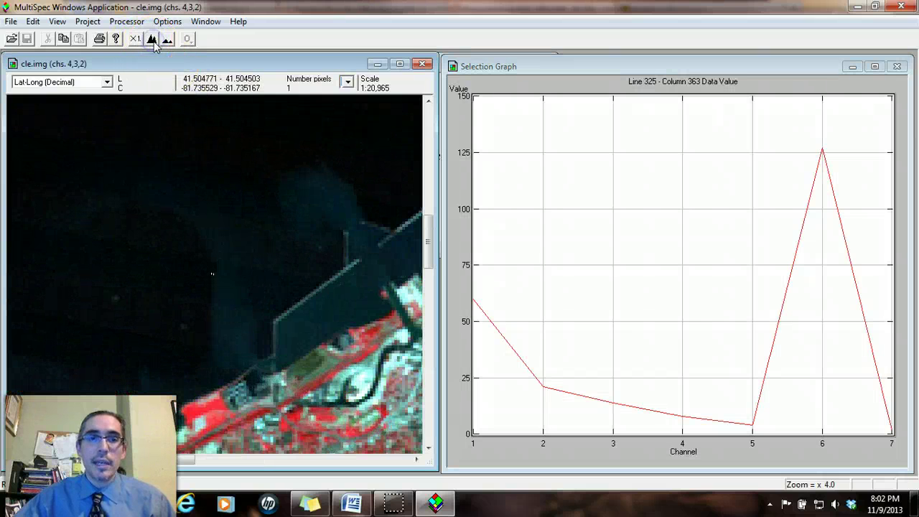
left_click_drag(431, 244, 431, 287)
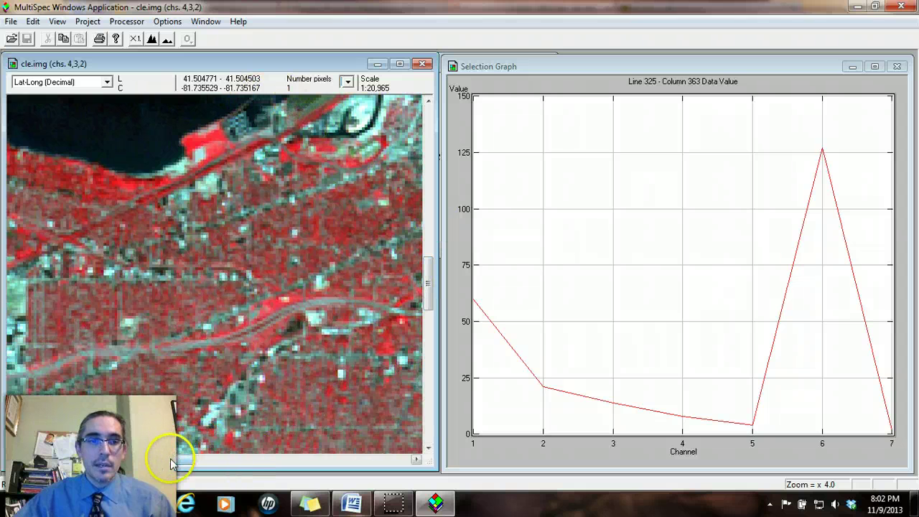
left_click_drag(180, 459, 75, 463)
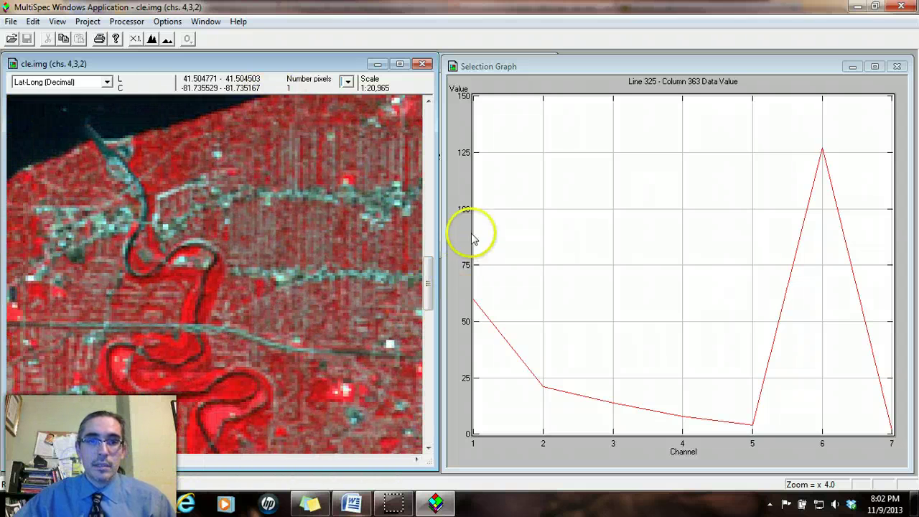
left_click_drag(427, 281, 429, 295)
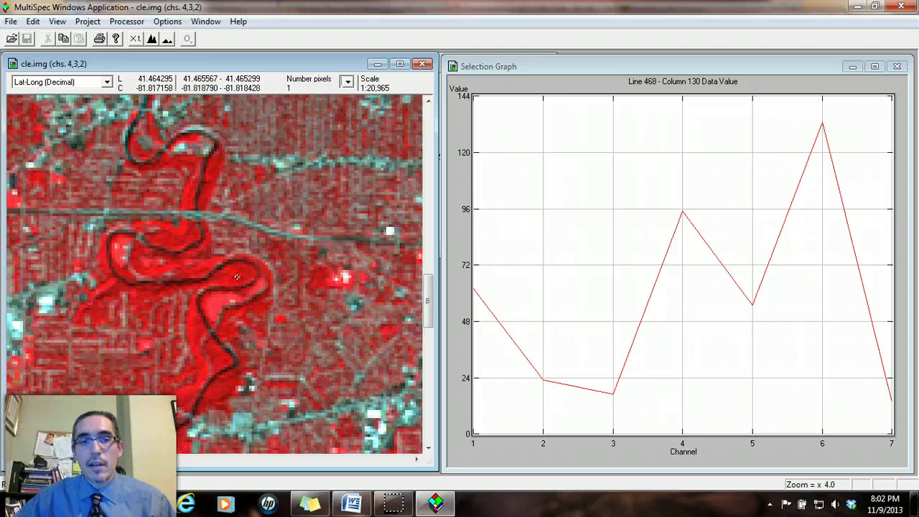
left_click(152, 40)
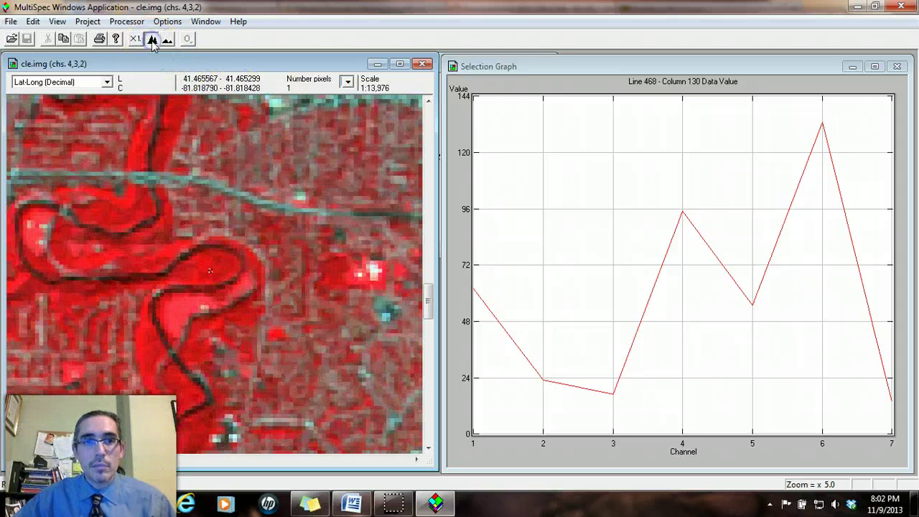
left_click_drag(152, 39, 152, 40)
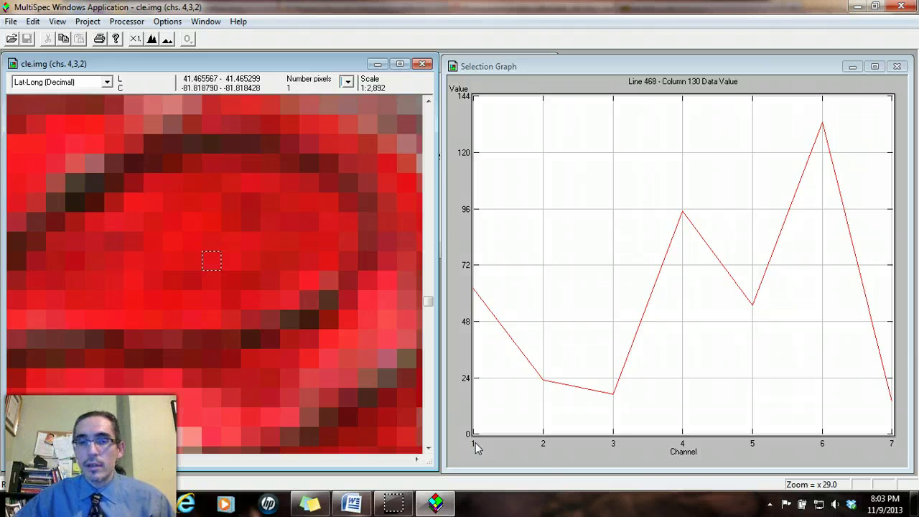
left_click(475, 443)
left_click(540, 447)
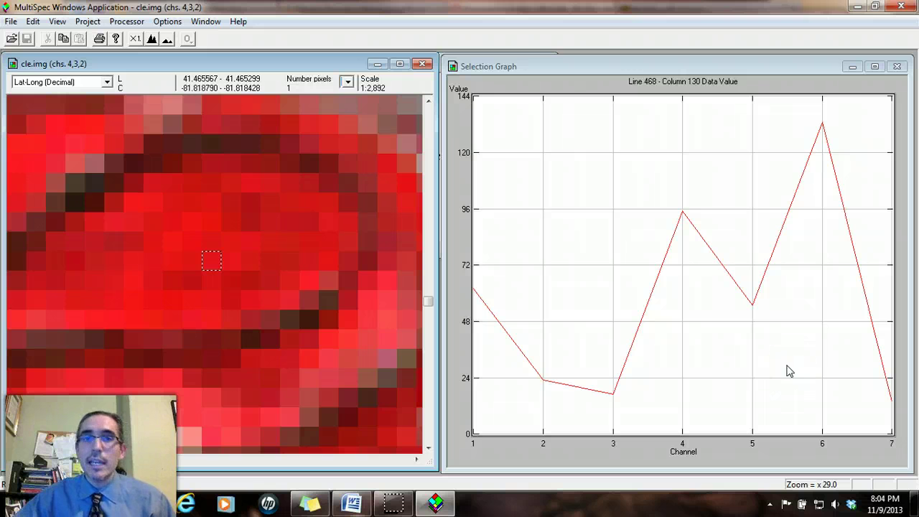
Zoom out to Lake Erie and graph the water pixel at line 322, column 163.
left_click(415, 460)
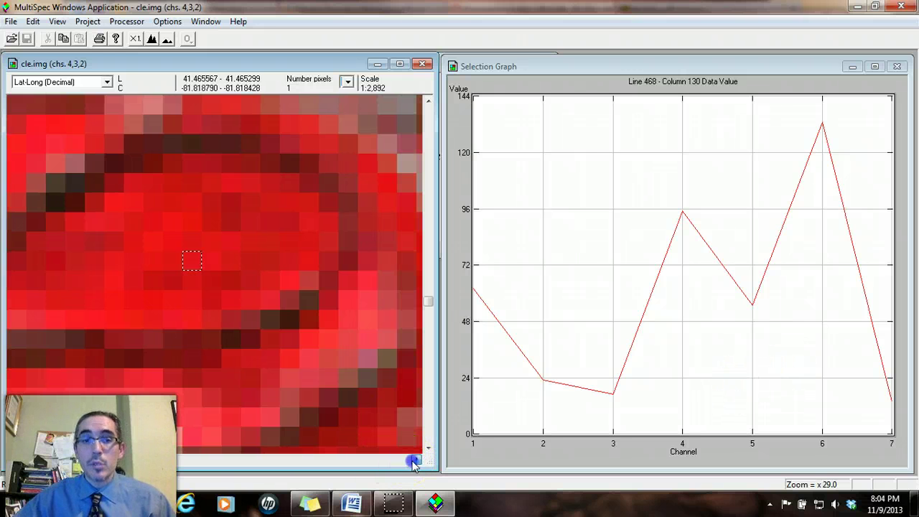
left_click_drag(426, 303, 289, 87)
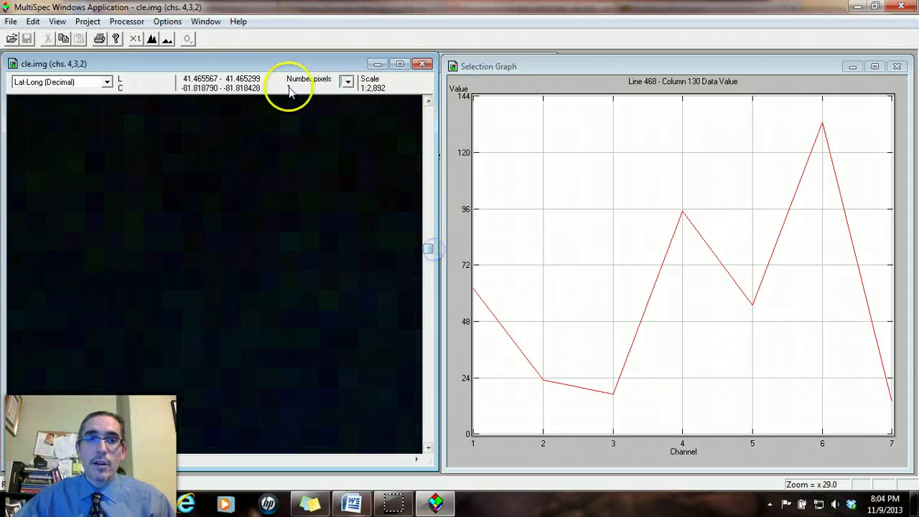
left_click(164, 40)
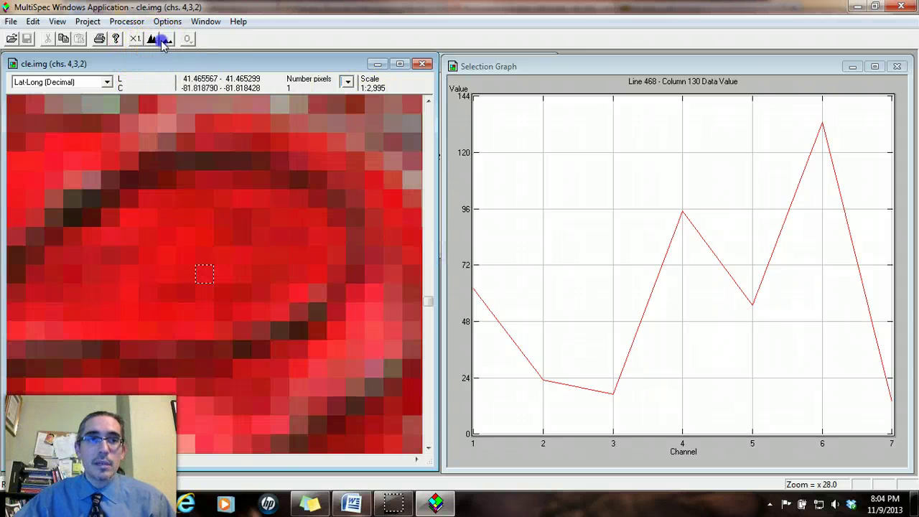
left_click_drag(164, 40, 164, 40)
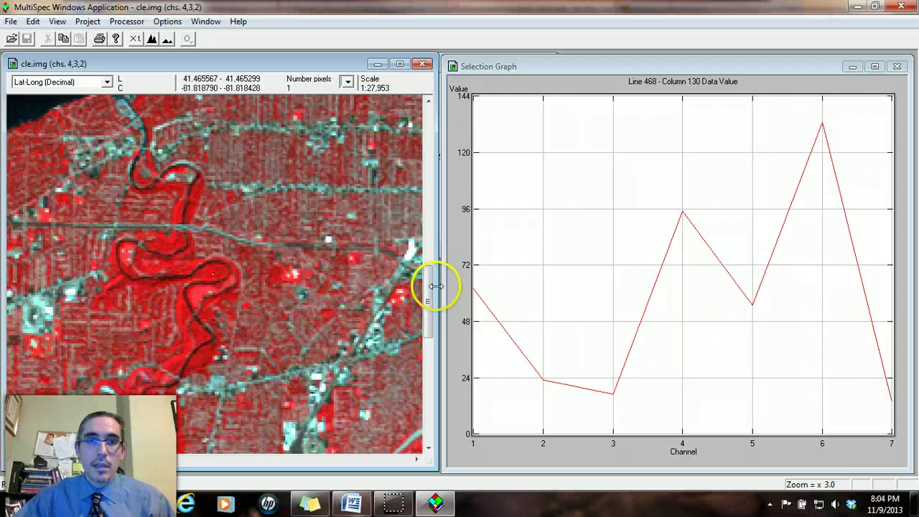
left_click_drag(430, 286, 430, 247)
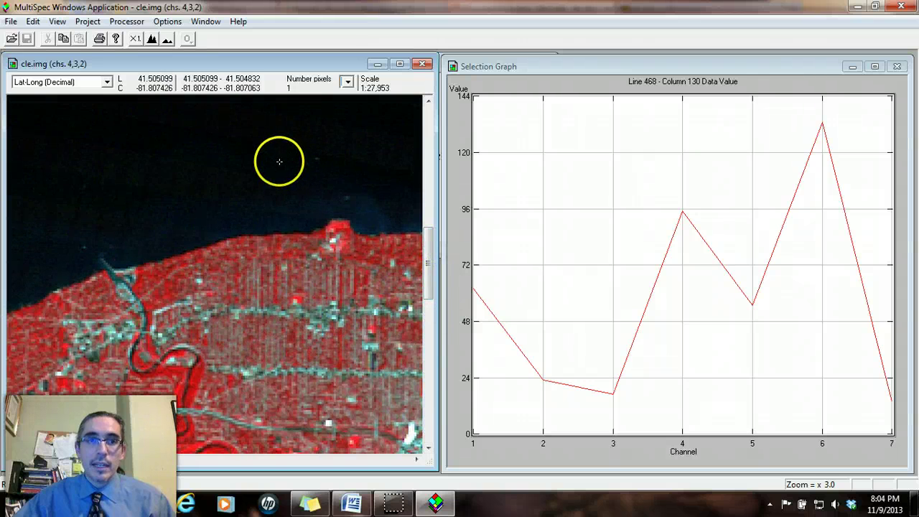
left_click(279, 162)
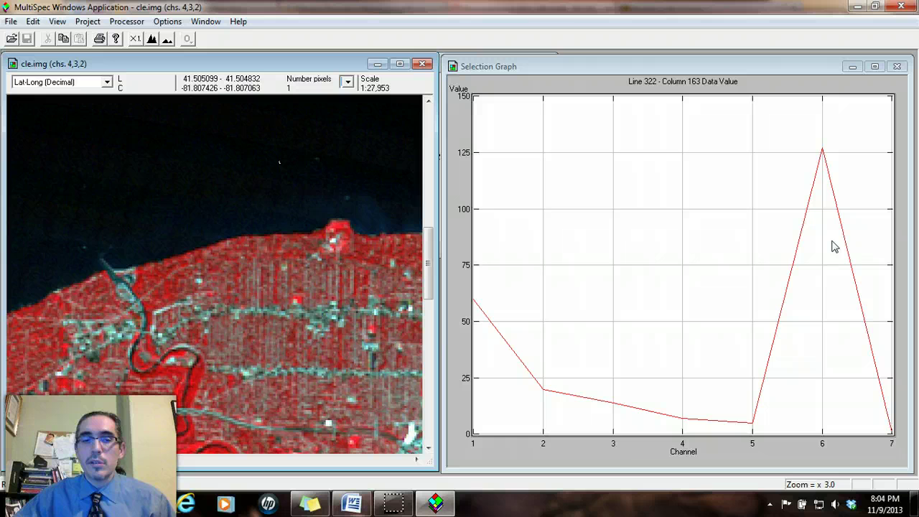
left_click(847, 288)
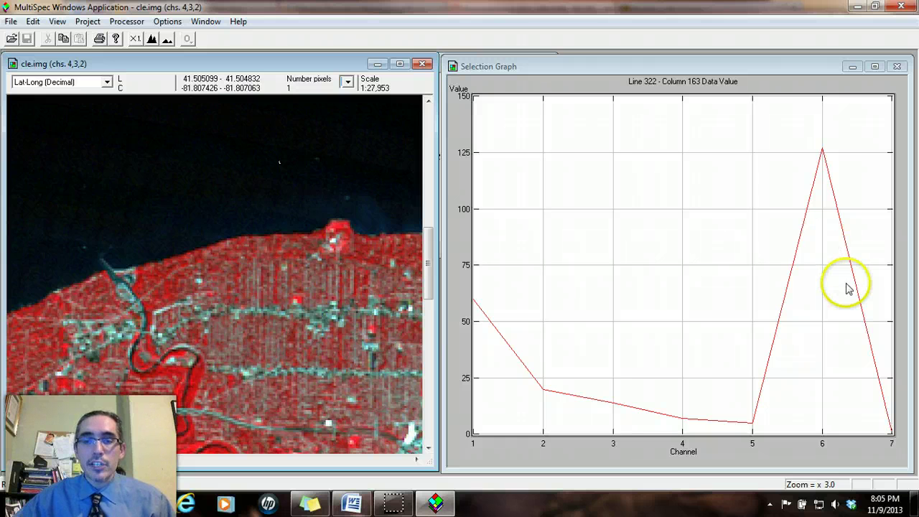